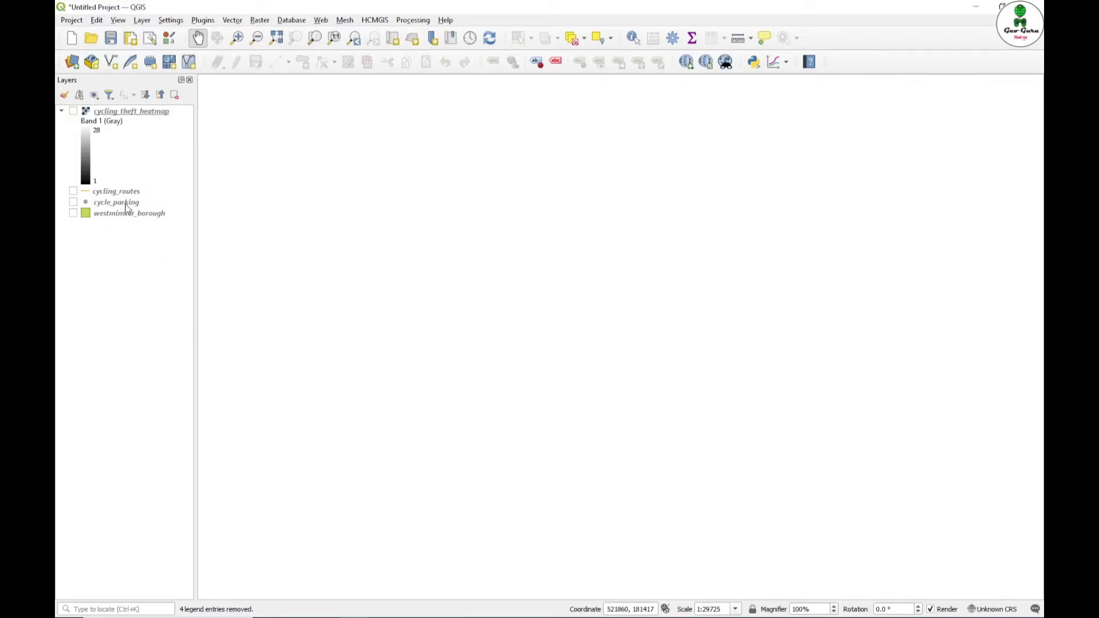
Turn on cycling_routes, cycle_parking, westminster_borough and the theft heatmap, and re-centre the map
{"action": "left_click", "coordinate": [74, 191]}
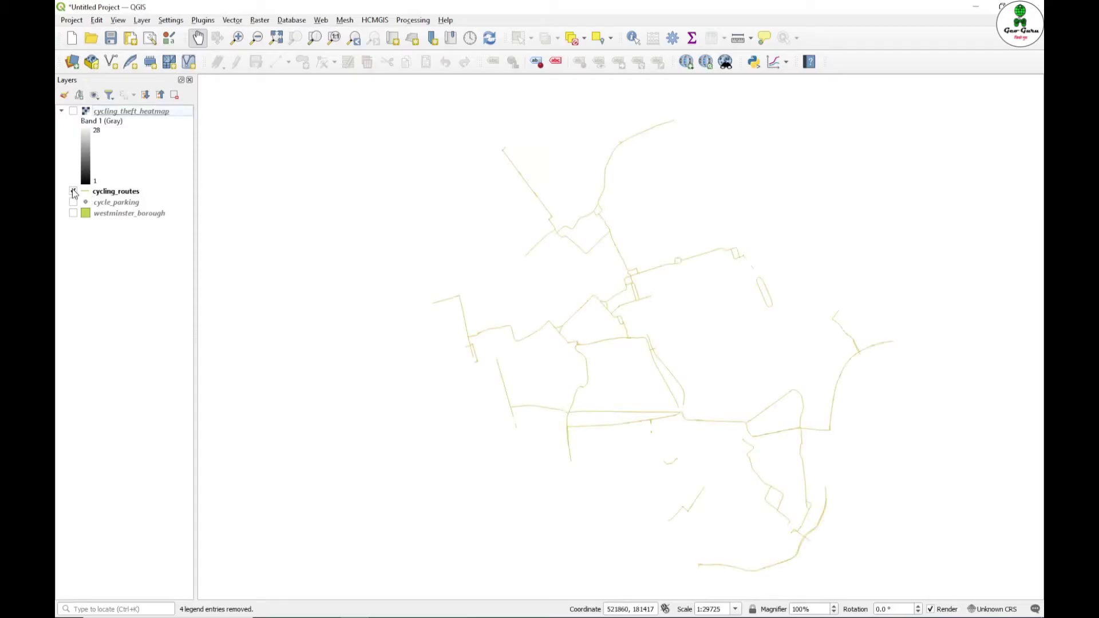
{"action": "left_click", "coordinate": [74, 202]}
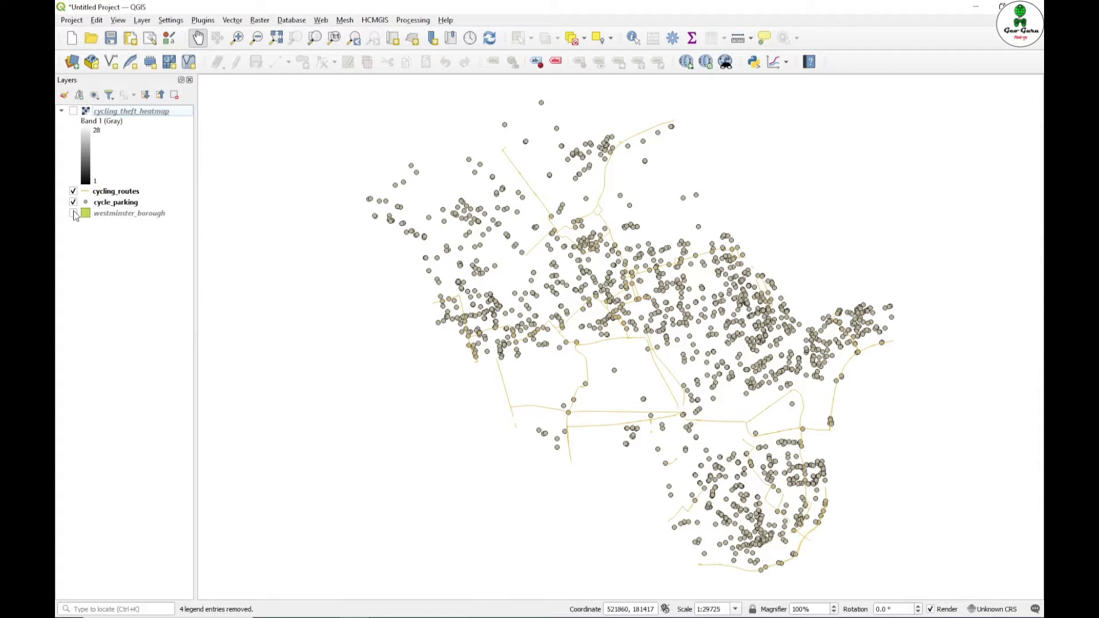
{"action": "left_click", "coordinate": [74, 215]}
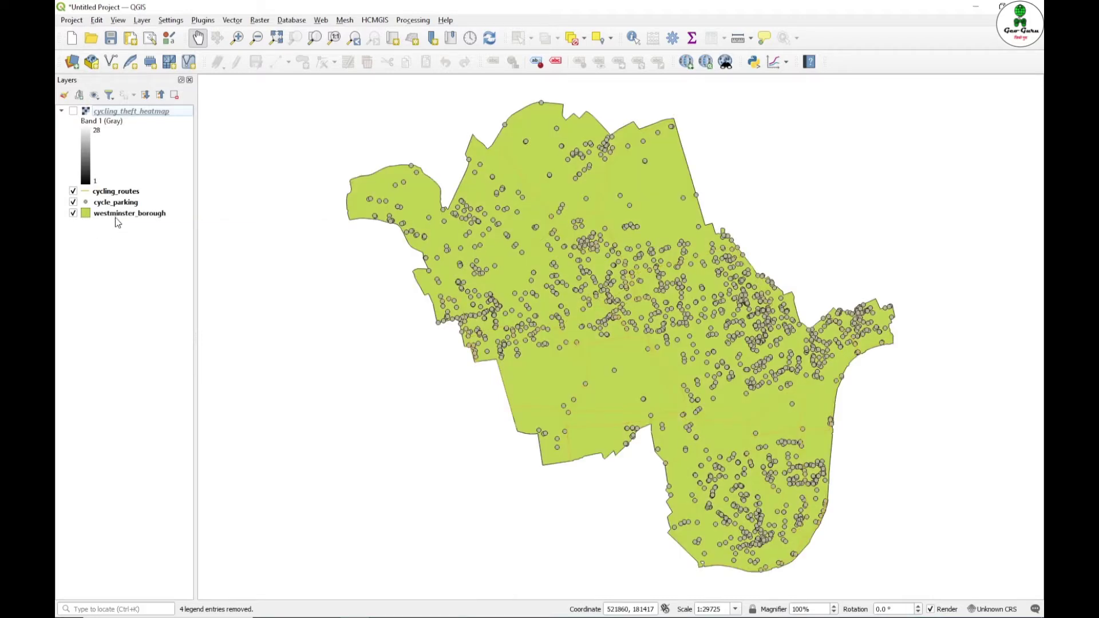
{"action": "left_click", "coordinate": [73, 111]}
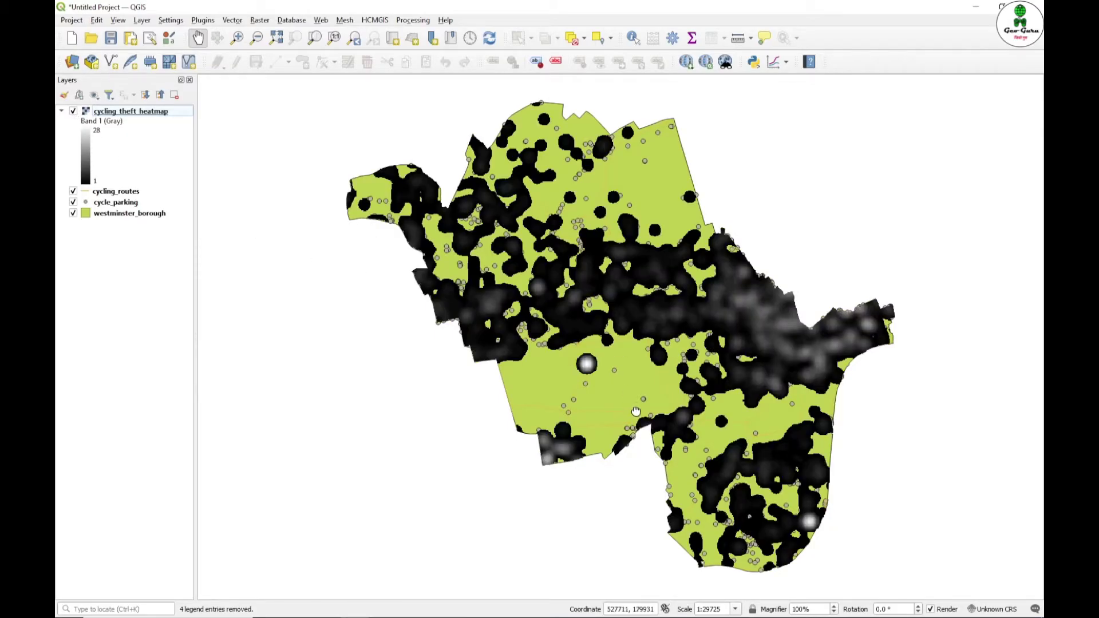
{"action": "left_click_drag", "start_coordinate": [636, 412], "coordinate": [561, 419]}
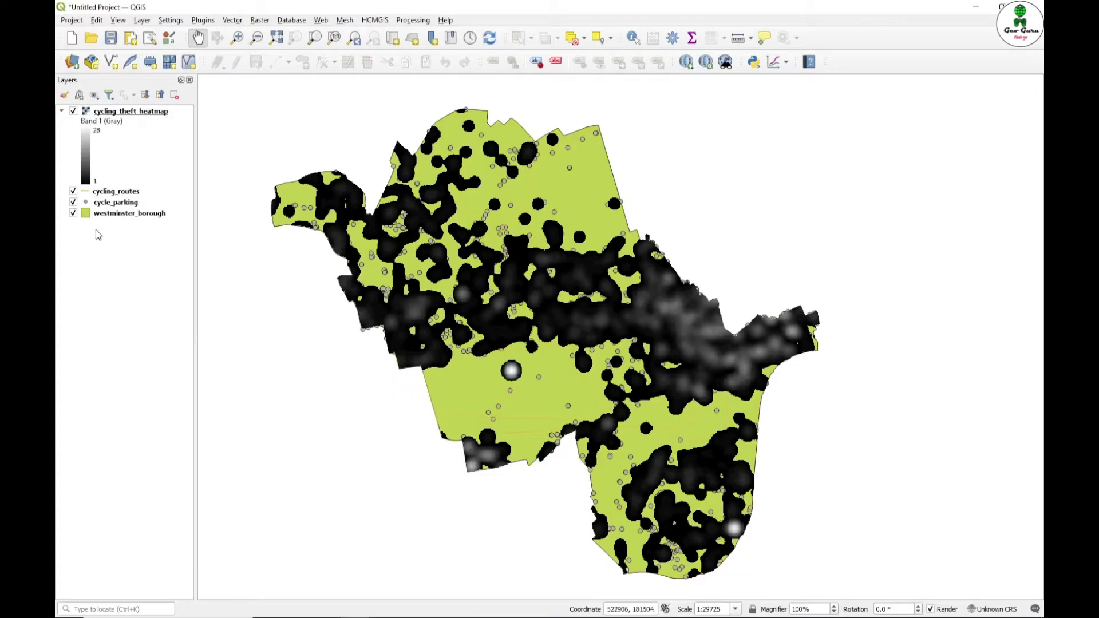
Give the westminster_borough polygon a 'gray 3 fill' style
{"action": "left_click", "coordinate": [115, 213]}
{"action": "left_click", "coordinate": [64, 95]}
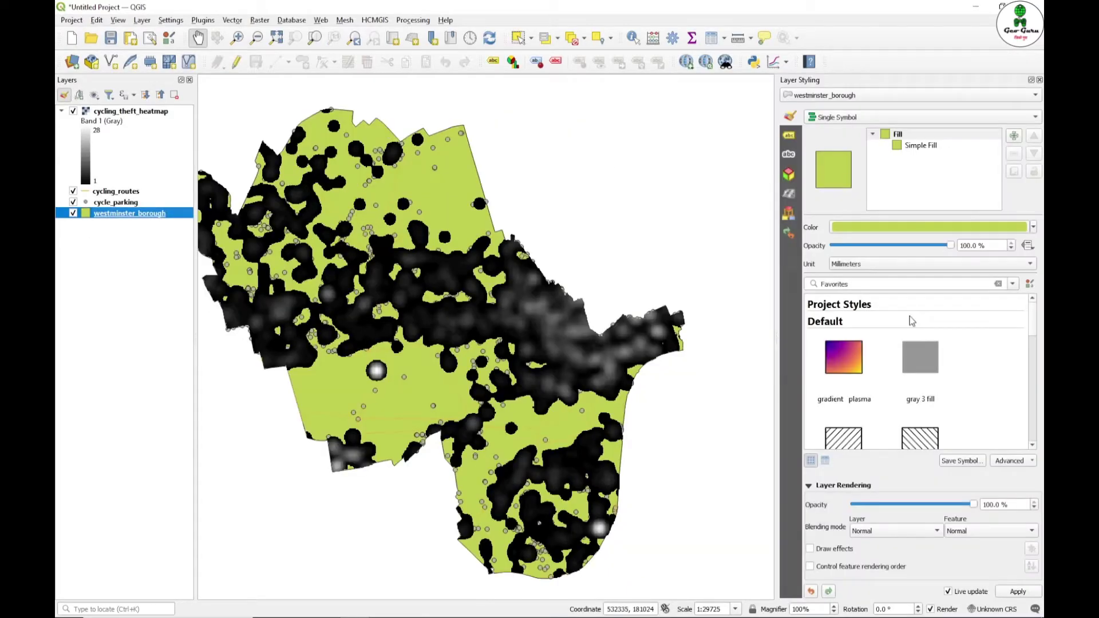
{"action": "left_click", "coordinate": [934, 371]}
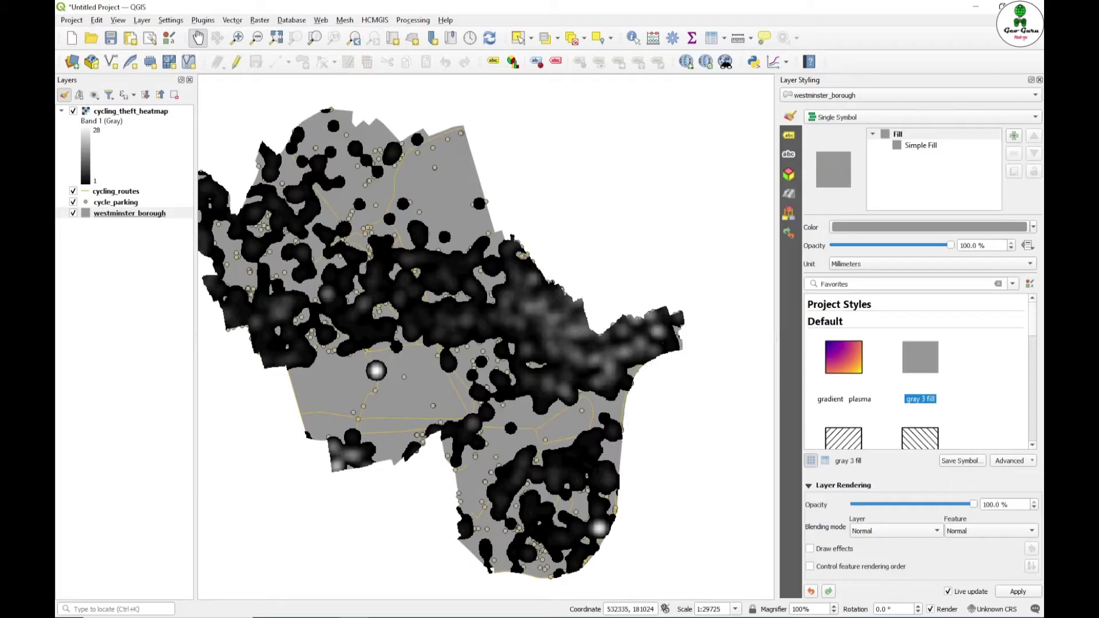
{"action": "left_click", "coordinate": [1021, 599]}
{"action": "left_click", "coordinate": [1040, 80]}
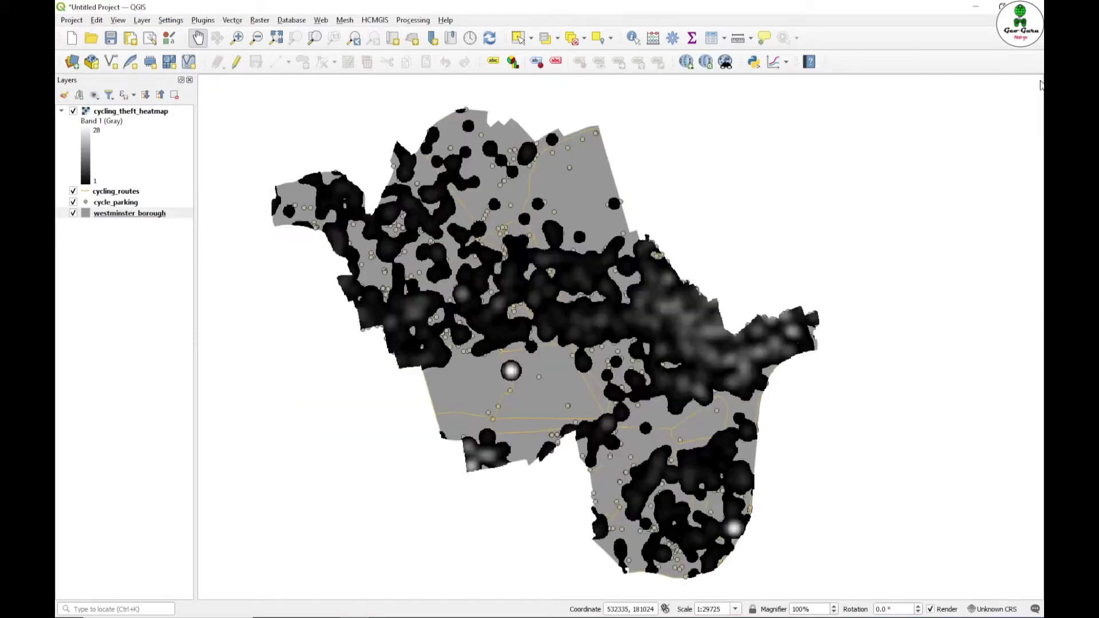
Render cycling_theft_heatmap as Singleband pseudocolor with a red-to-blue ramp
{"action": "left_click", "coordinate": [114, 112]}
{"action": "left_click", "coordinate": [64, 94]}
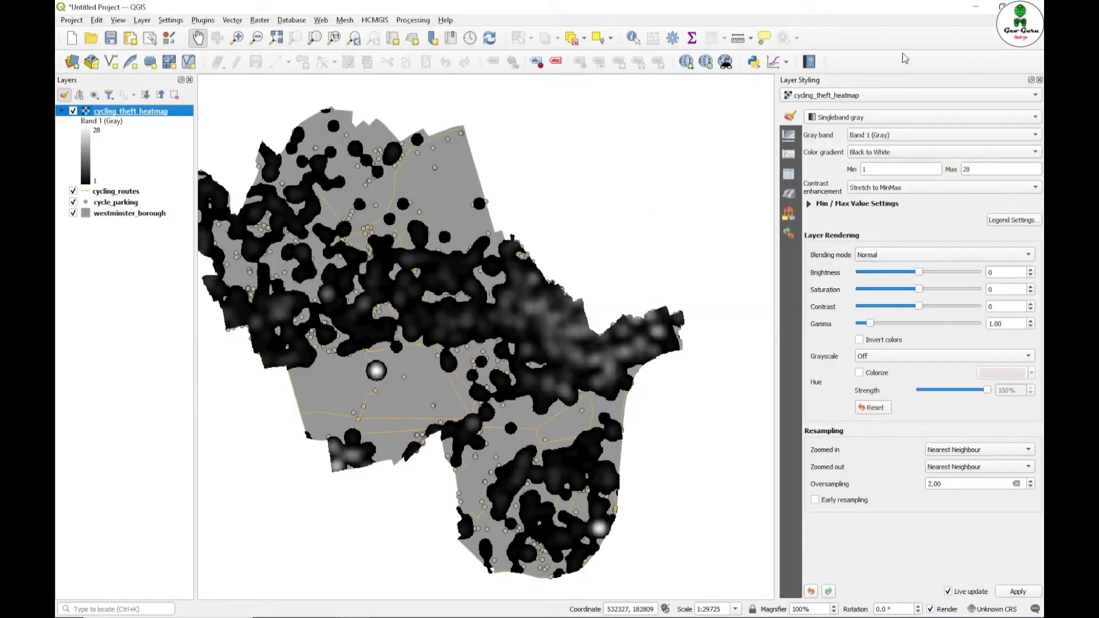
{"action": "left_click", "coordinate": [916, 118]}
{"action": "left_click", "coordinate": [916, 125]}
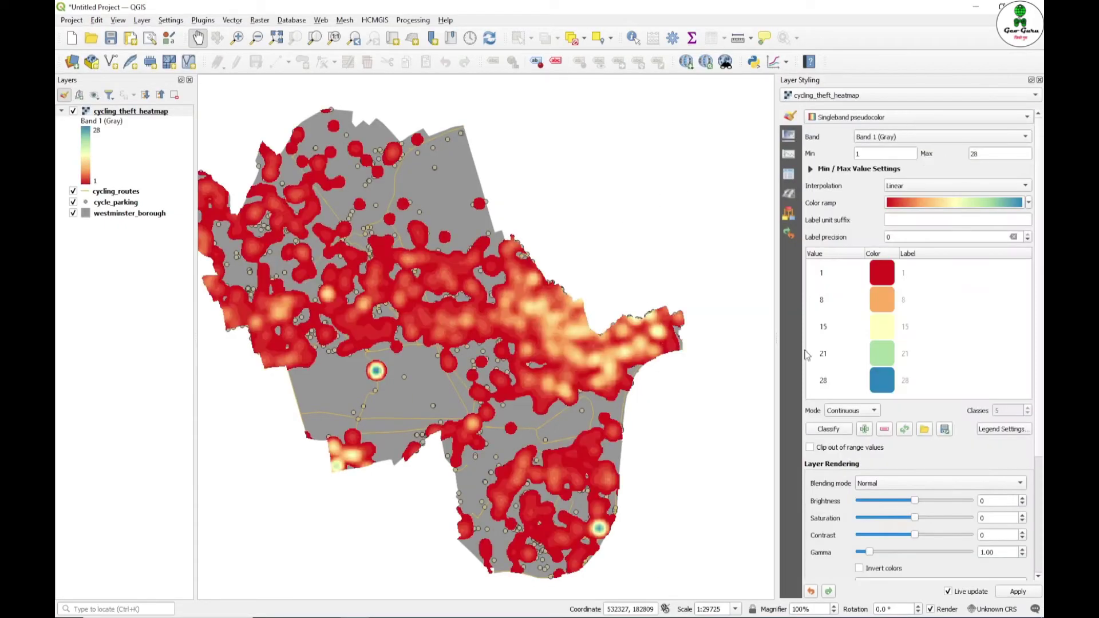
{"action": "left_click_drag", "start_coordinate": [573, 401], "coordinate": [614, 402]}
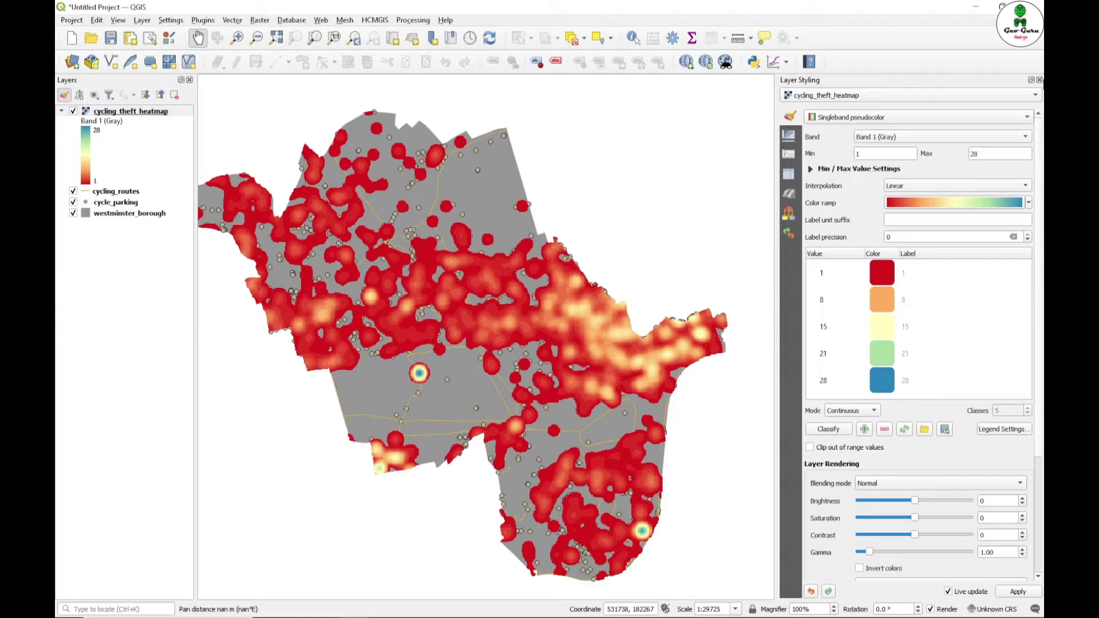
{"action": "left_click", "coordinate": [1040, 80]}
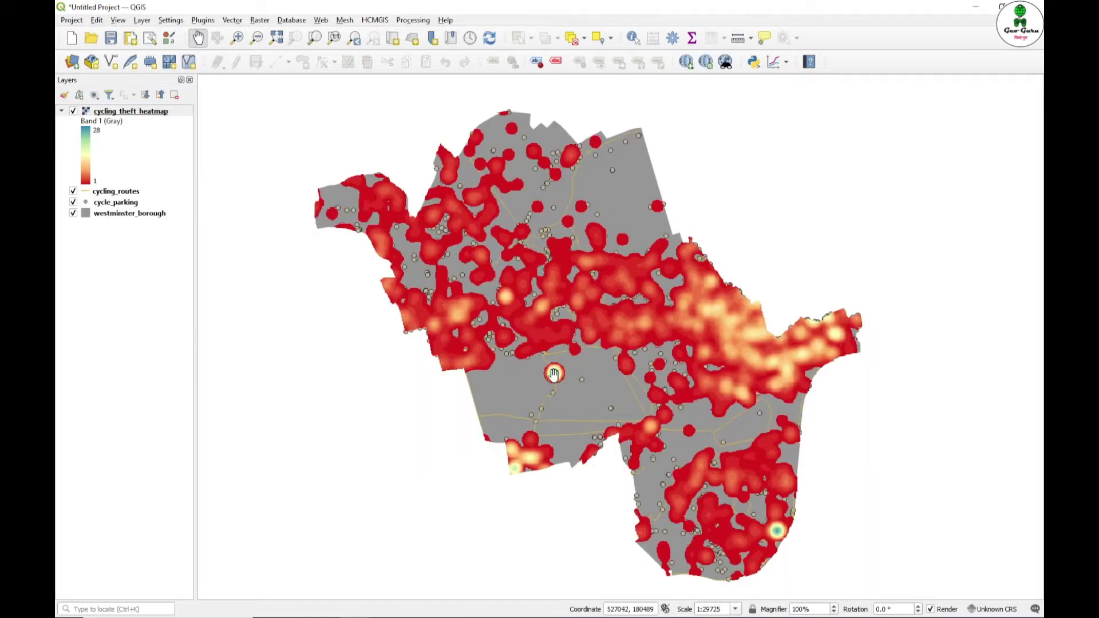
{"action": "left_click_drag", "start_coordinate": [735, 508], "coordinate": [677, 509]}
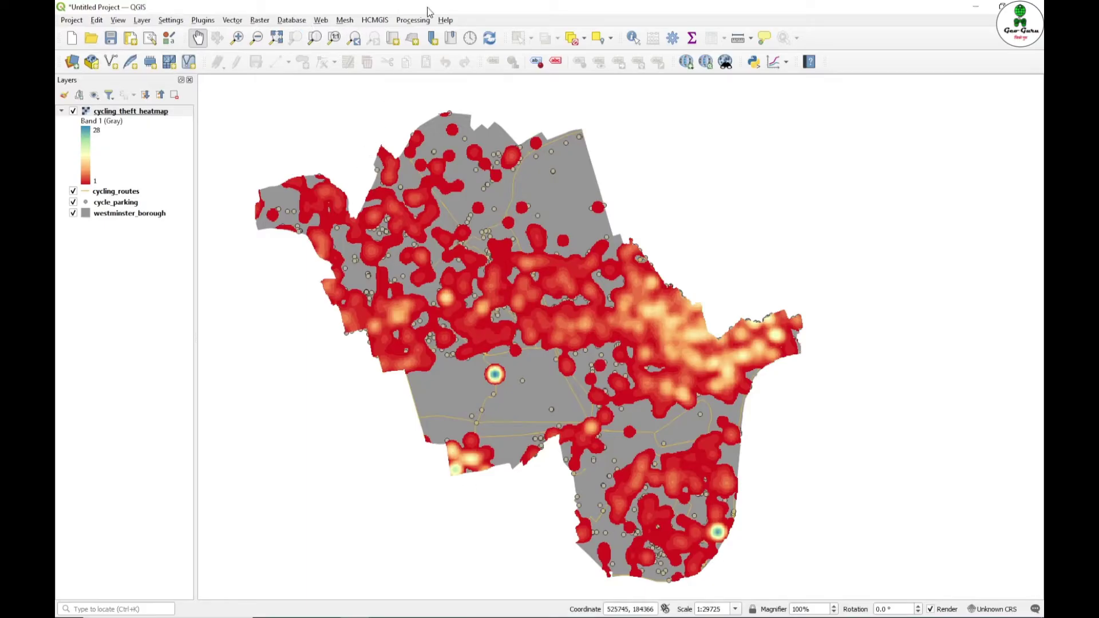
Run Raster calculator with "cycling_theft_heatmap@1" >= 12, using the heatmap as reference layer
{"action": "left_click", "coordinate": [413, 20]}
{"action": "left_click", "coordinate": [427, 33]}
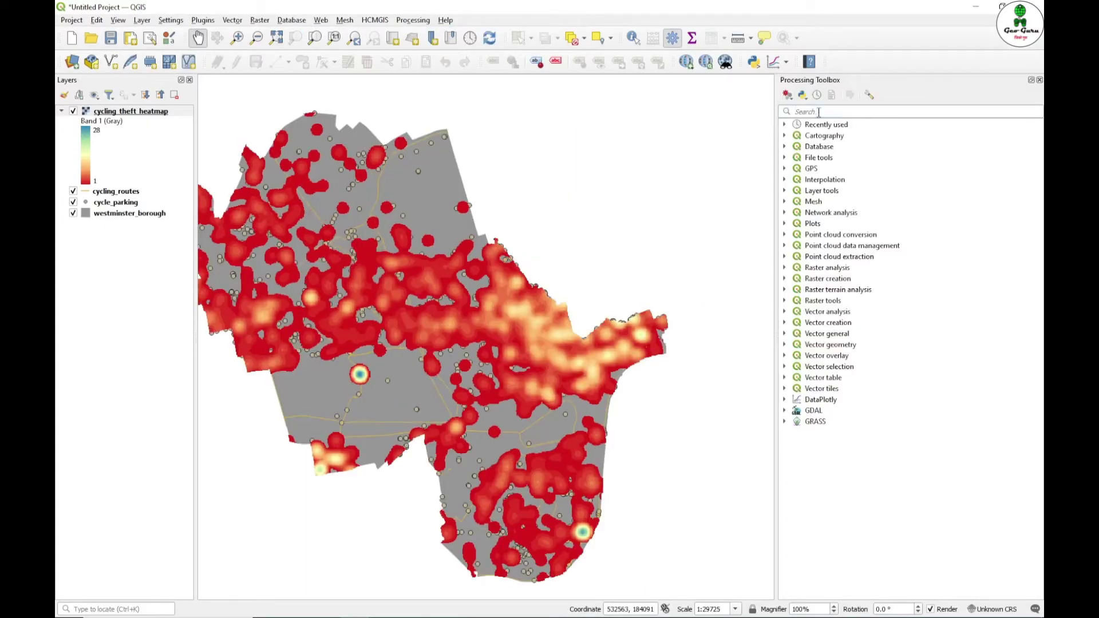
{"action": "type", "text": "raster calcul"}
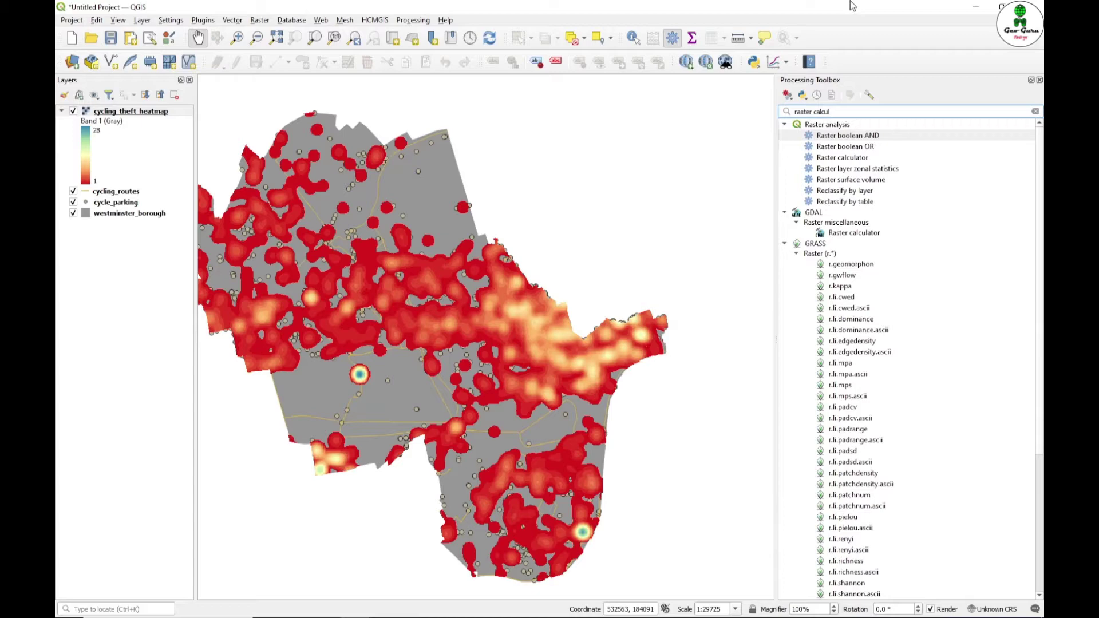
{"action": "left_click", "coordinate": [847, 160]}
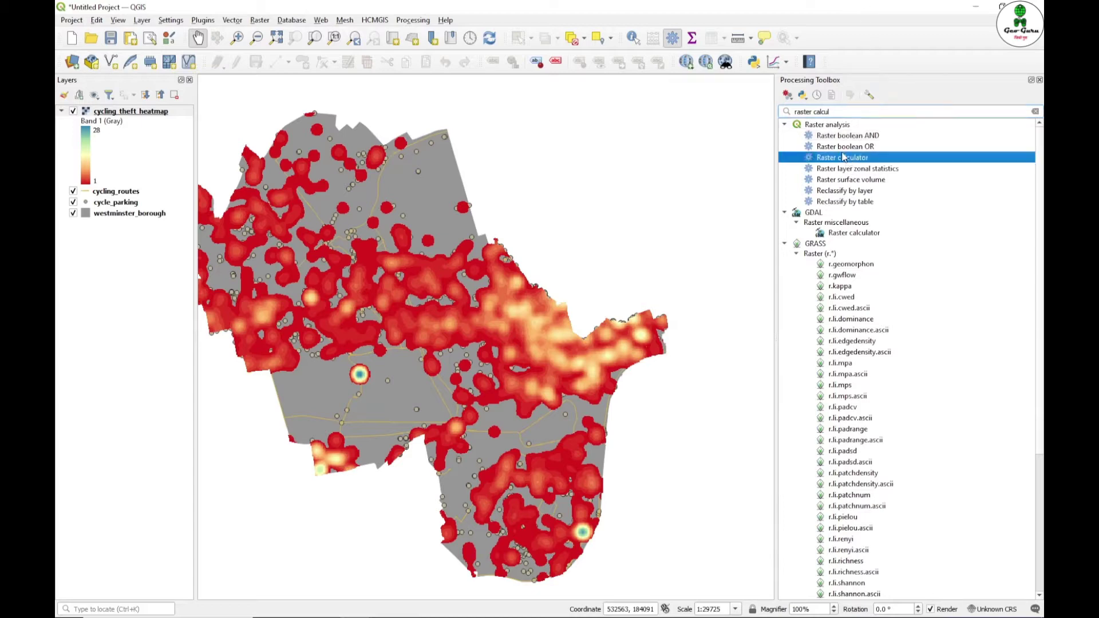
{"action": "double_click", "coordinate": [846, 159]}
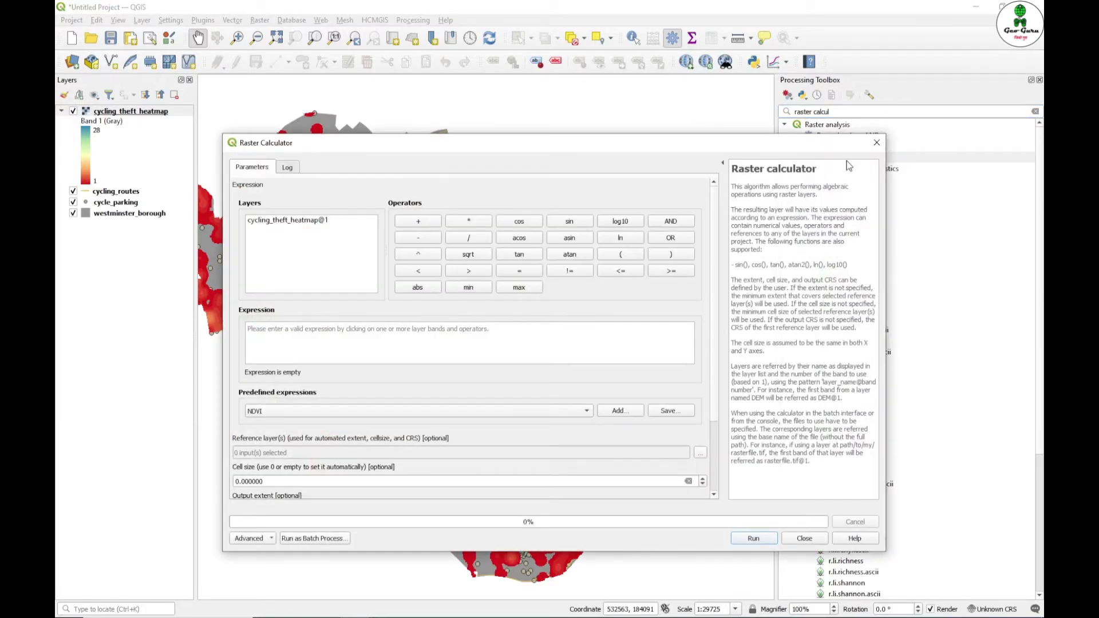
{"action": "double_click", "coordinate": [310, 221]}
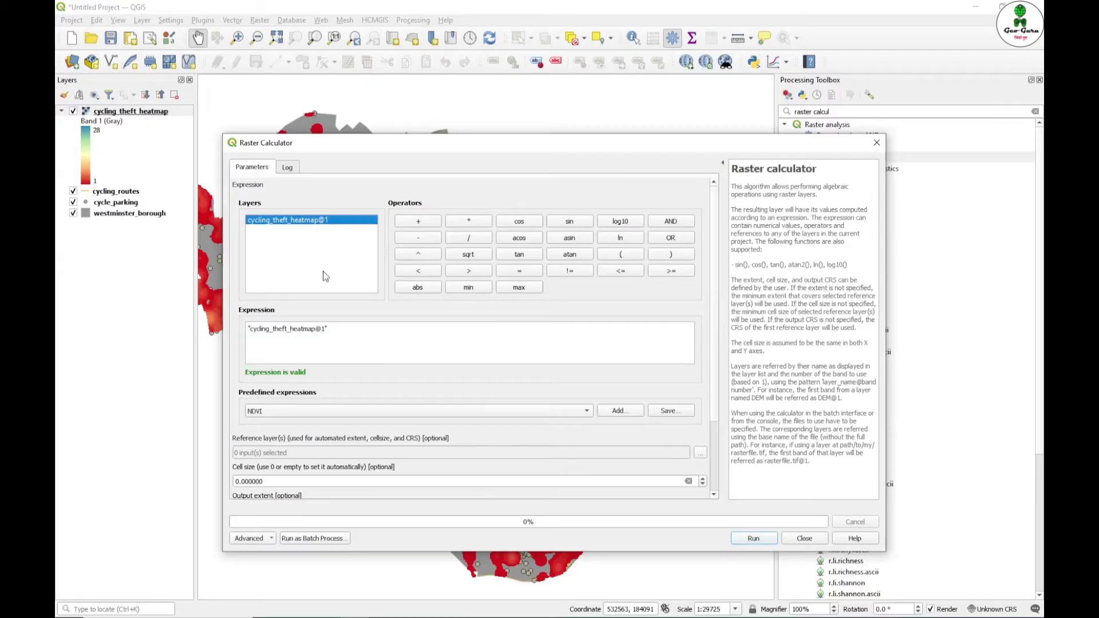
{"action": "left_click", "coordinate": [670, 273]}
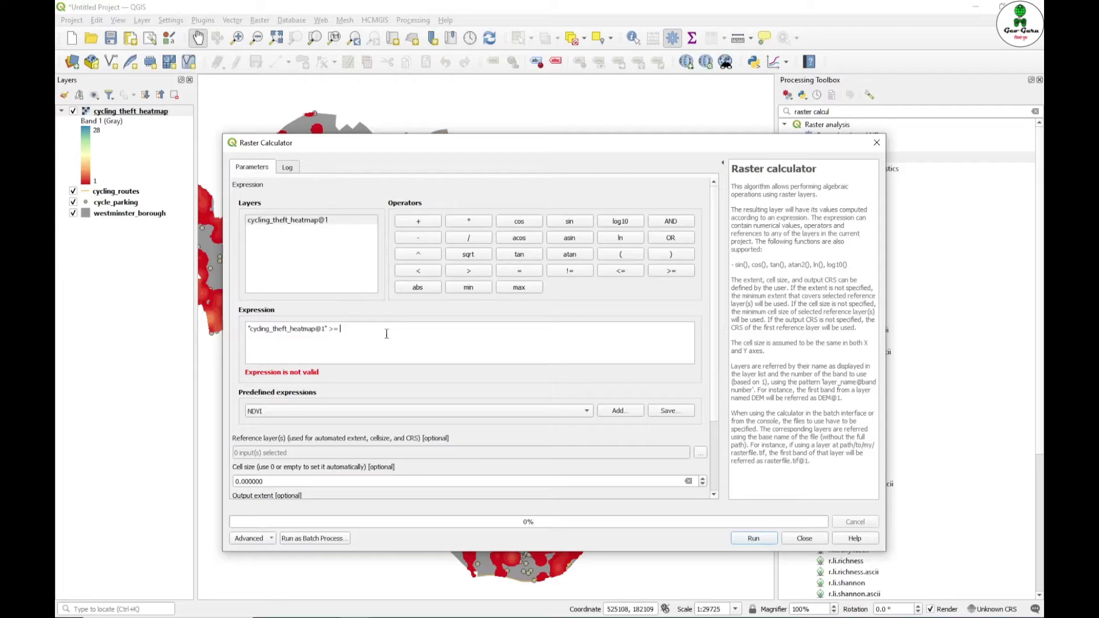
{"action": "type", "text": "12"}
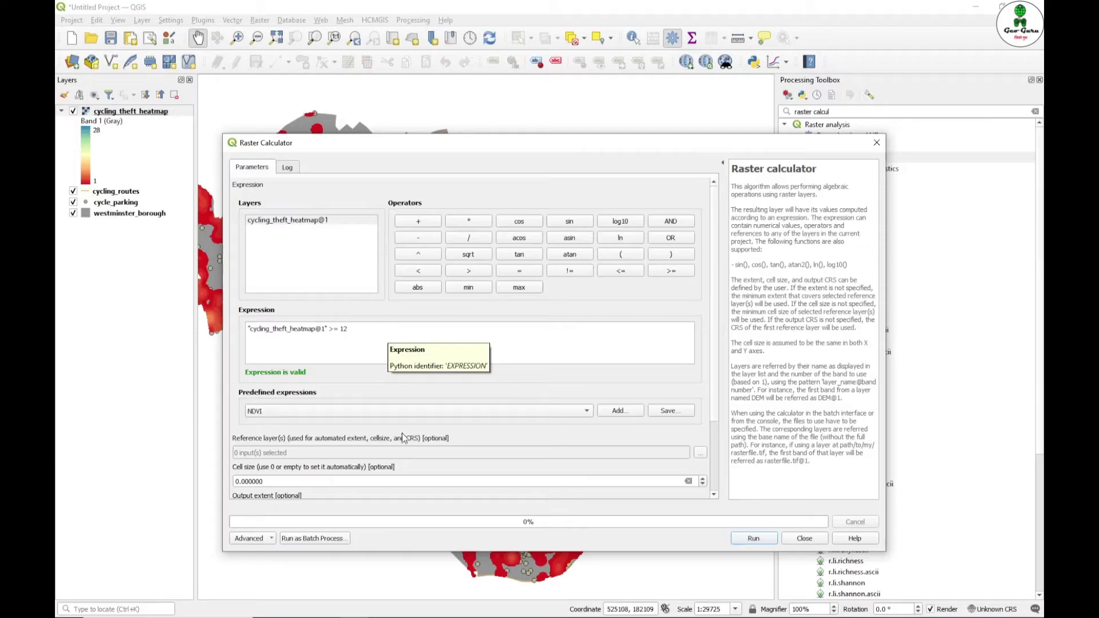
{"action": "left_click", "coordinate": [700, 453]}
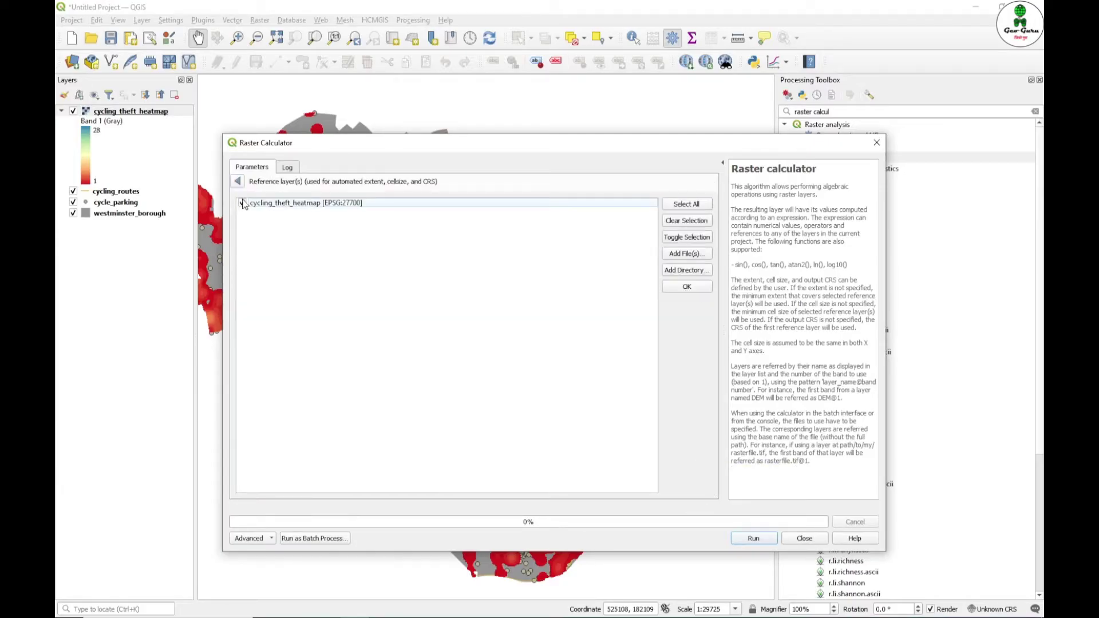
{"action": "left_click", "coordinate": [237, 181]}
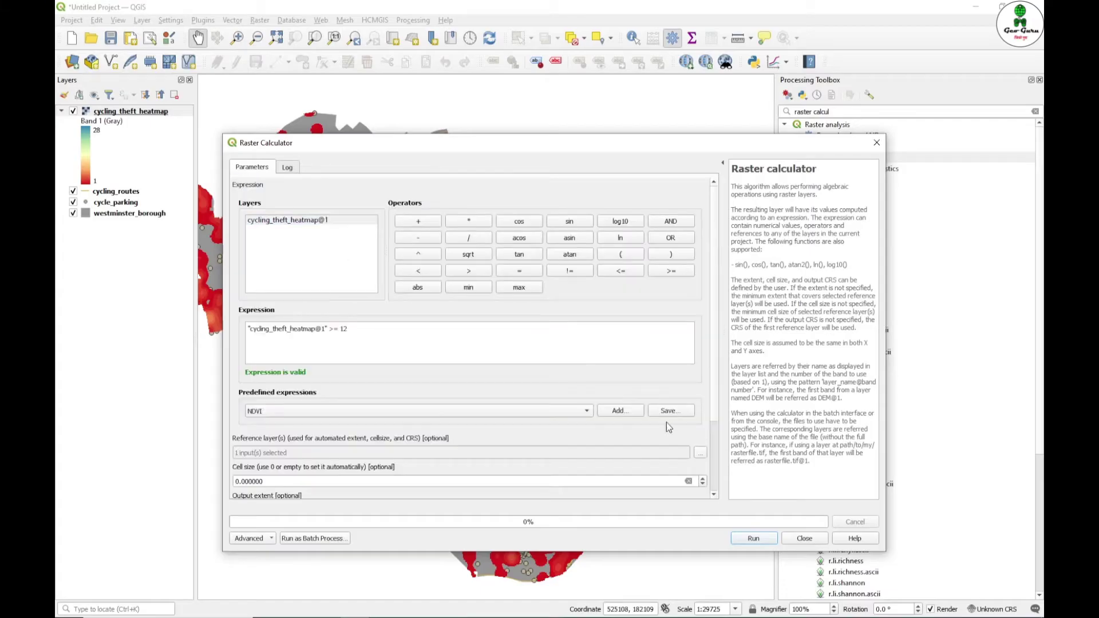
{"action": "scroll", "coordinate": [721, 412], "scroll_direction": "down", "scroll_amount": 5}
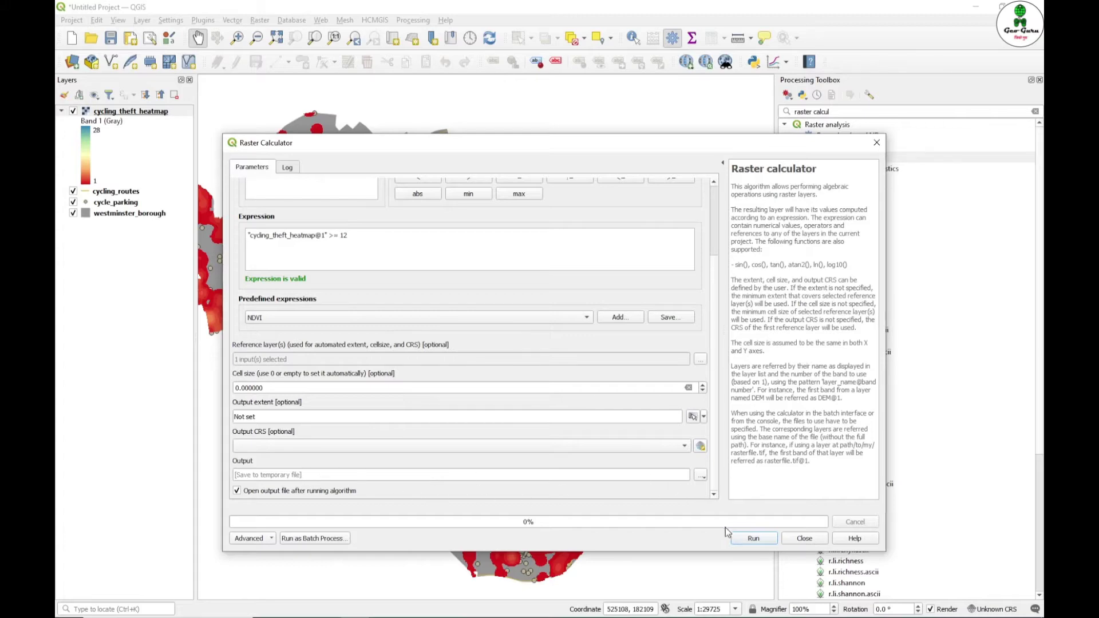
{"action": "left_click", "coordinate": [746, 539]}
Finish the raster calculation, then search the algorithms for 'polyg' to find GDAL Polygonize
{"action": "left_click", "coordinate": [804, 539]}
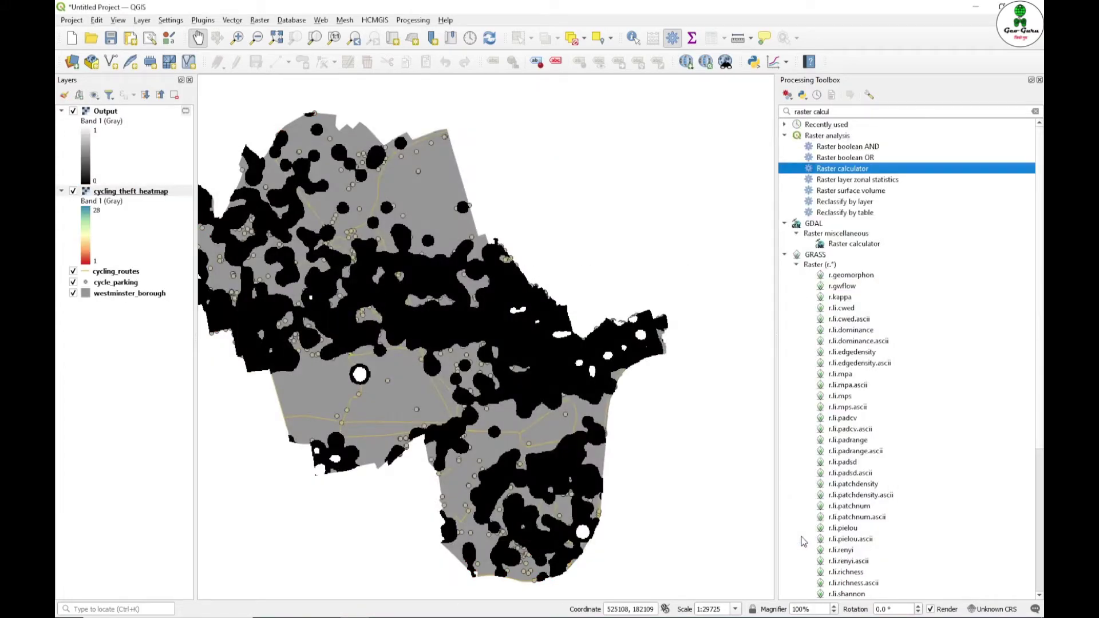
{"action": "left_click_drag", "start_coordinate": [515, 343], "coordinate": [585, 348]}
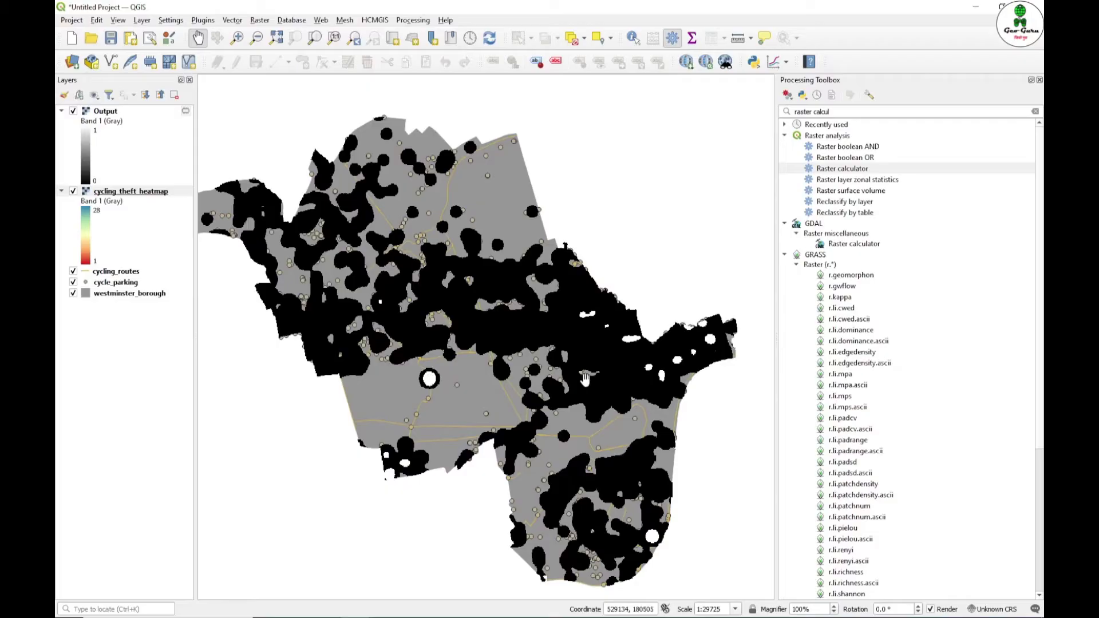
{"action": "left_click_drag", "start_coordinate": [844, 111], "coordinate": [765, 114]}
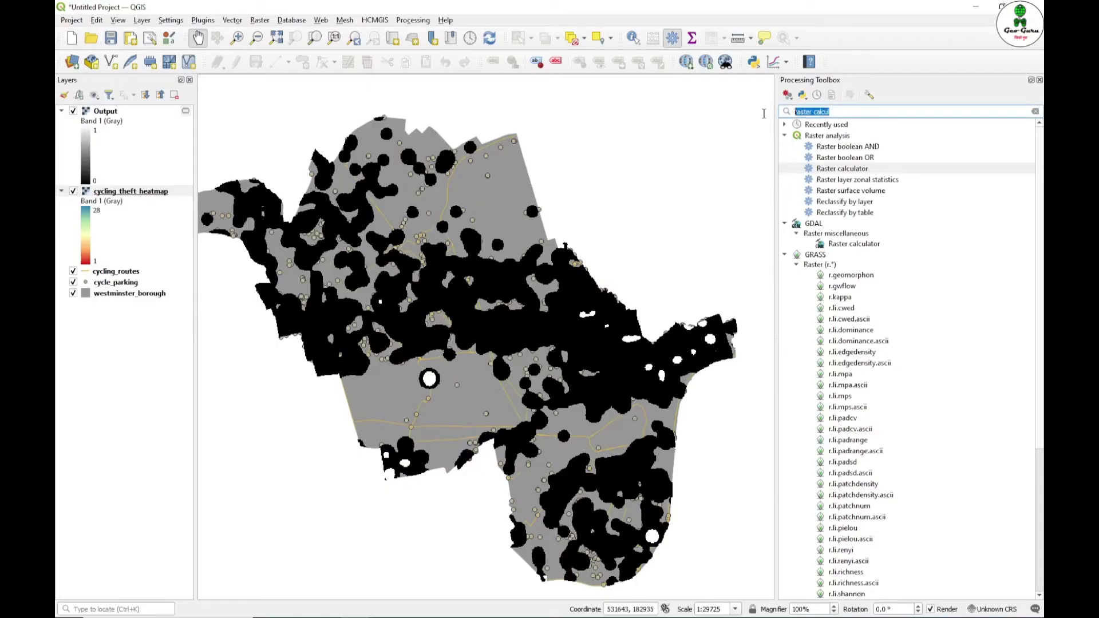
{"action": "key", "text": "BackSpace"}
{"action": "type", "text": "polygo"}
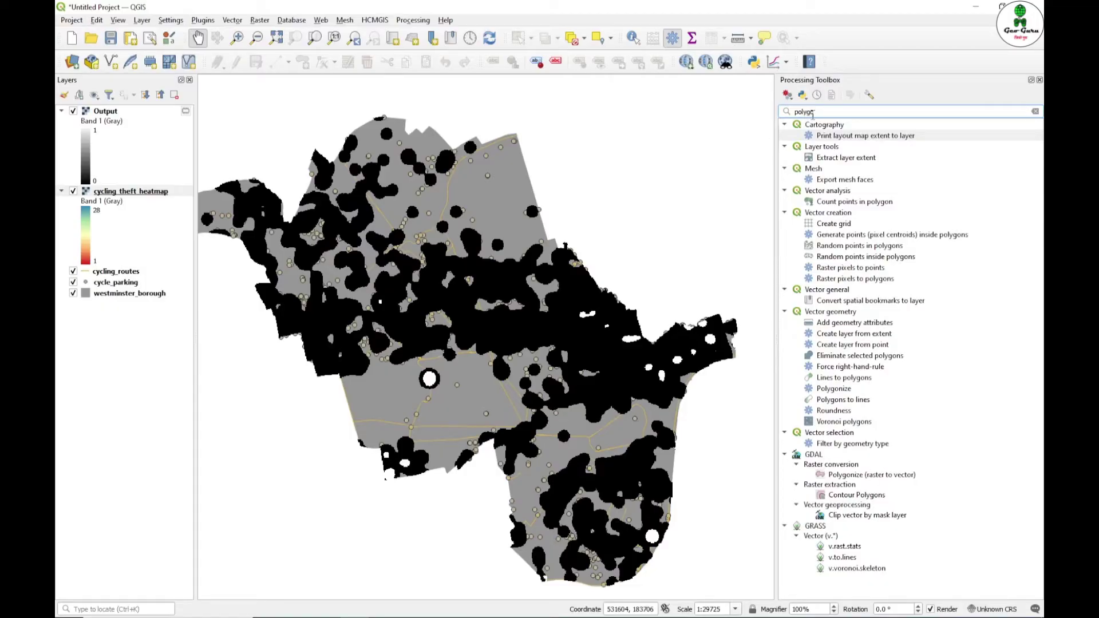
{"action": "left_click", "coordinate": [820, 457]}
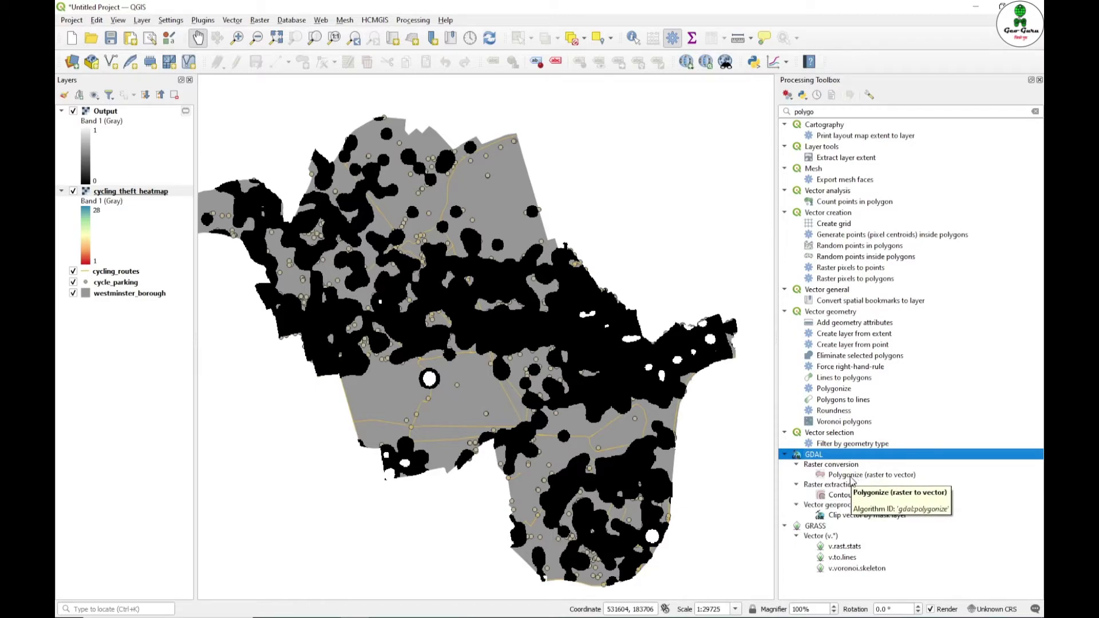
Polygonize the Output raster into a Vectorized layer, then hide Output and the theft heatmap
{"action": "double_click", "coordinate": [851, 476]}
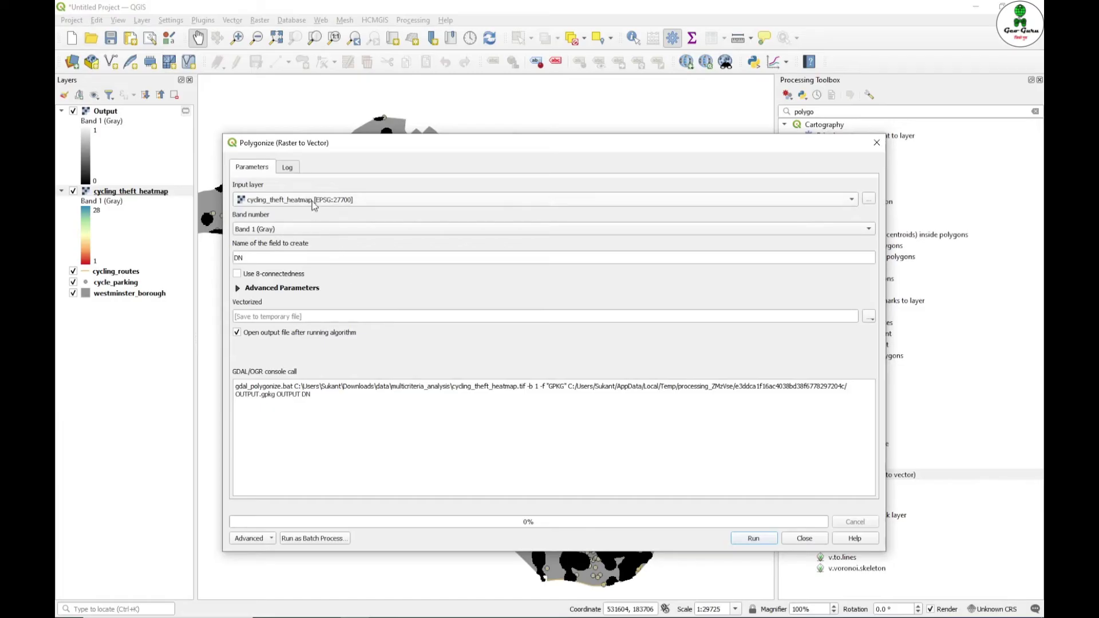
{"action": "left_click", "coordinate": [312, 201]}
{"action": "left_click", "coordinate": [298, 201]}
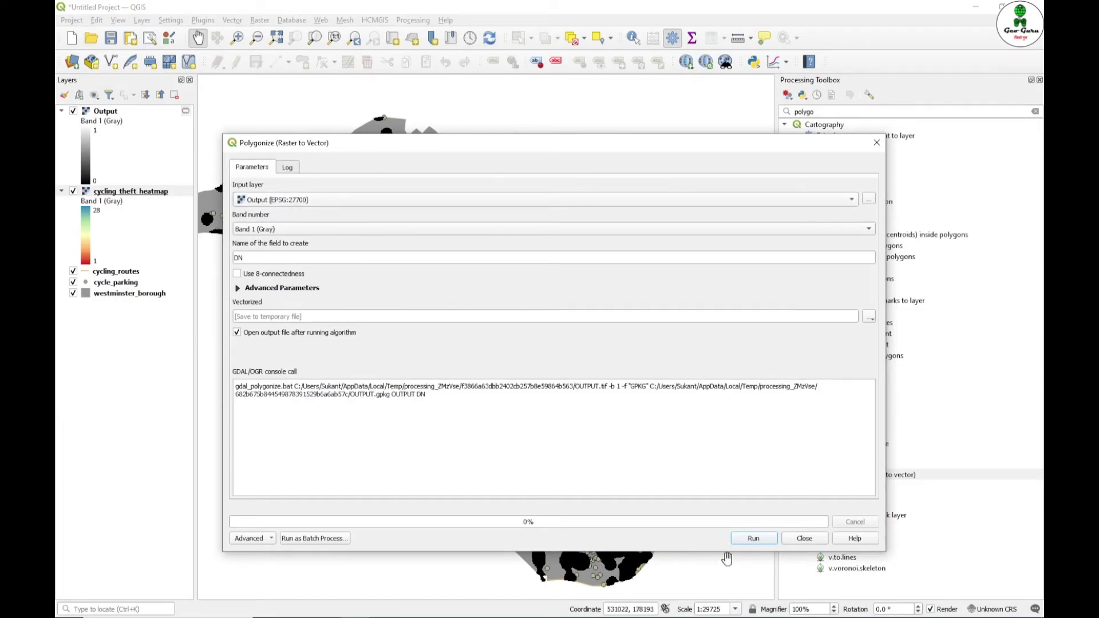
{"action": "left_click", "coordinate": [752, 539]}
{"action": "left_click", "coordinate": [804, 538]}
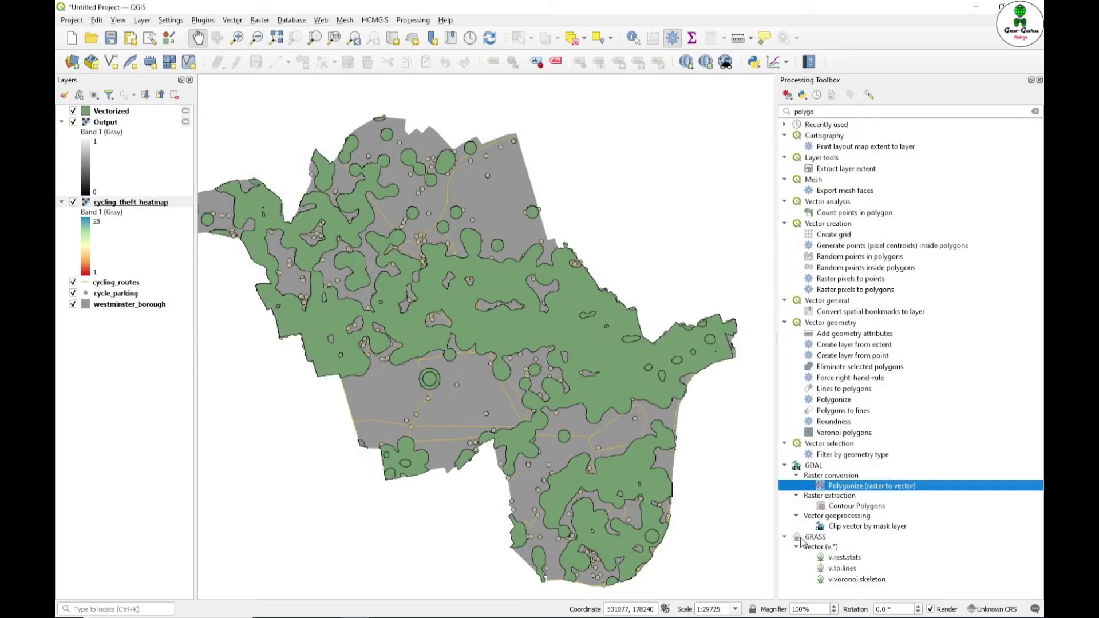
{"action": "left_click", "coordinate": [73, 122]}
{"action": "left_click", "coordinate": [73, 203]}
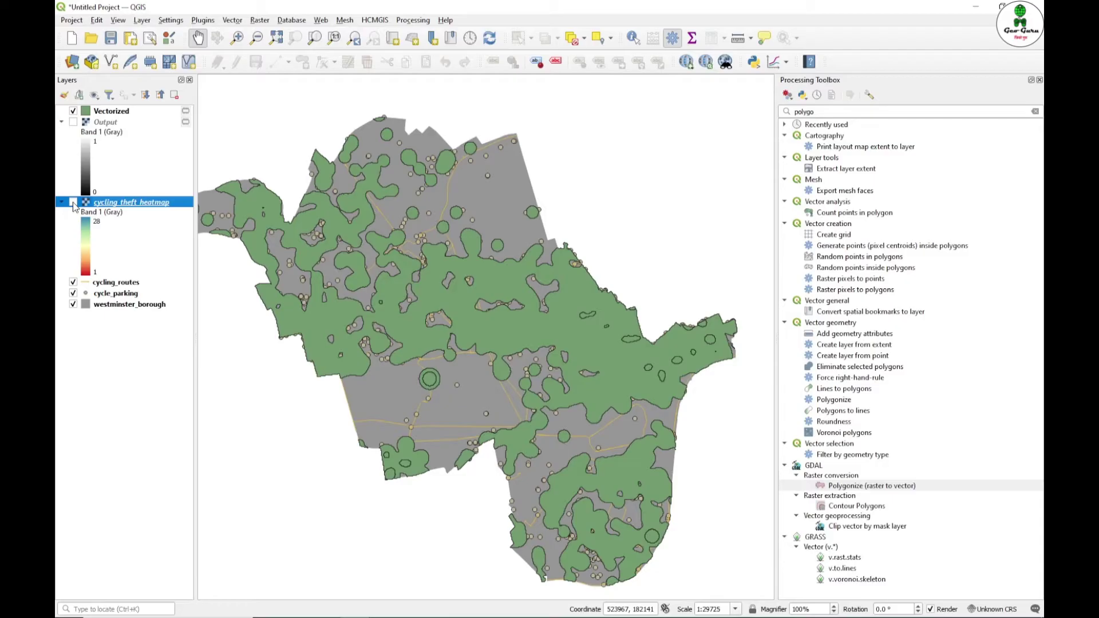
Review the Vectorized attribute table sorted by DN, then search the tools for 'extract by'
{"action": "right_click", "coordinate": [119, 111]}
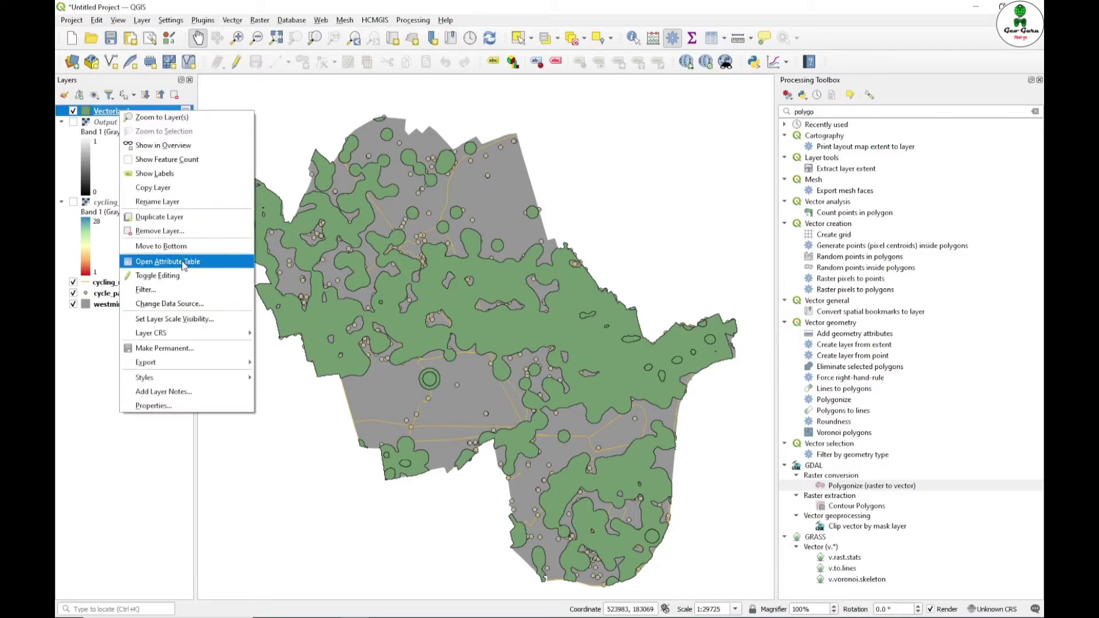
{"action": "left_click", "coordinate": [183, 263]}
{"action": "left_click", "coordinate": [334, 259]}
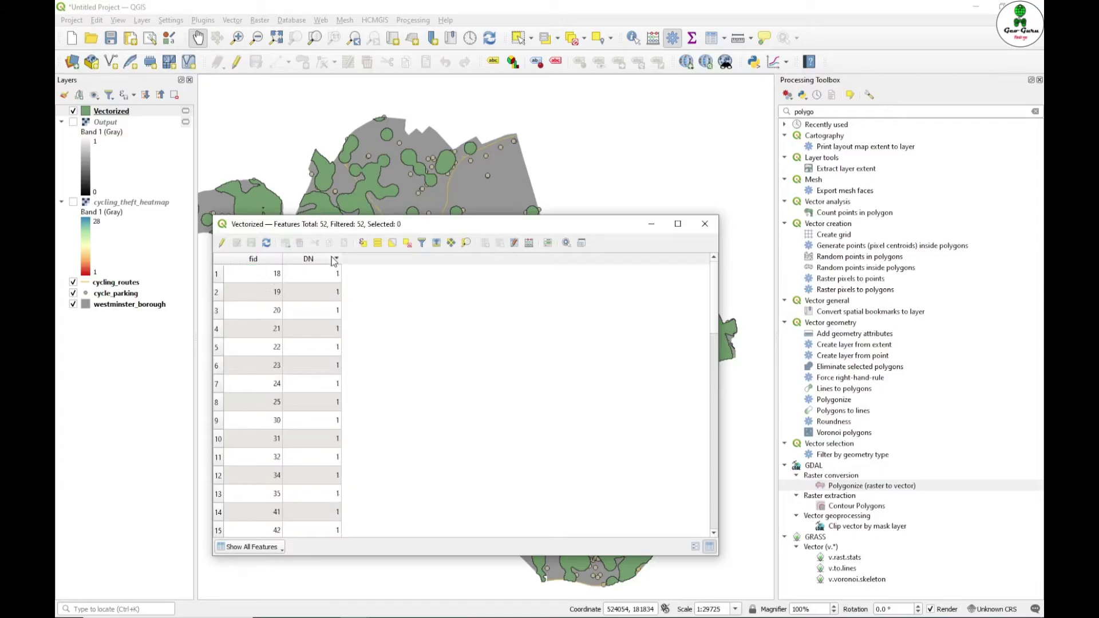
{"action": "scroll", "coordinate": [331, 412], "scroll_direction": "down", "scroll_amount": 2}
{"action": "scroll", "coordinate": [331, 412], "scroll_direction": "up", "scroll_amount": 2}
{"action": "left_click", "coordinate": [706, 225]}
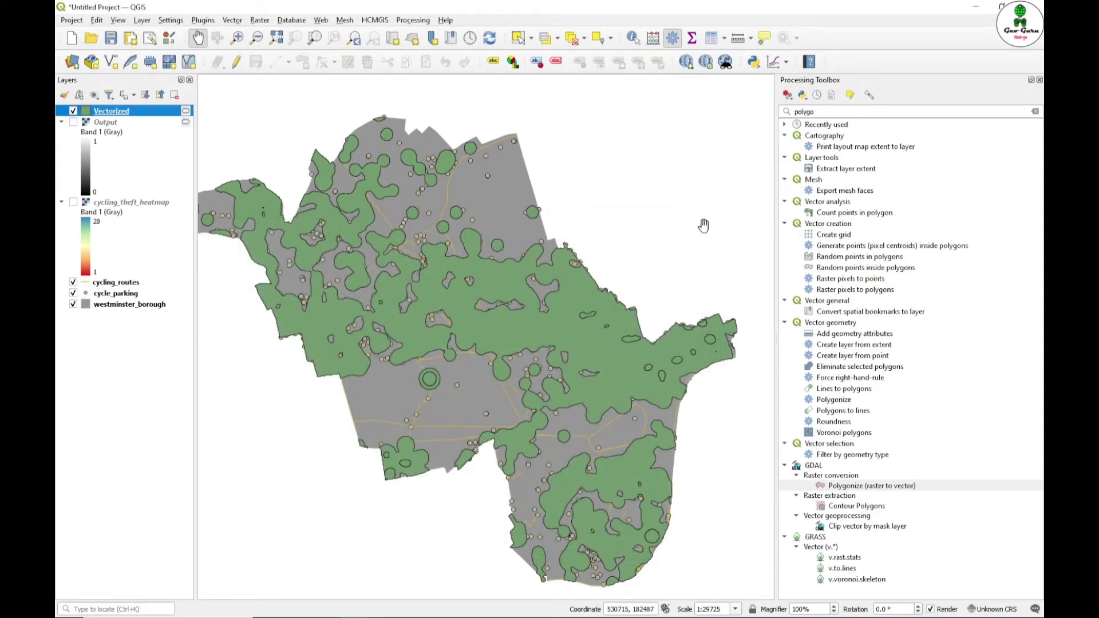
{"action": "left_click", "coordinate": [798, 111]}
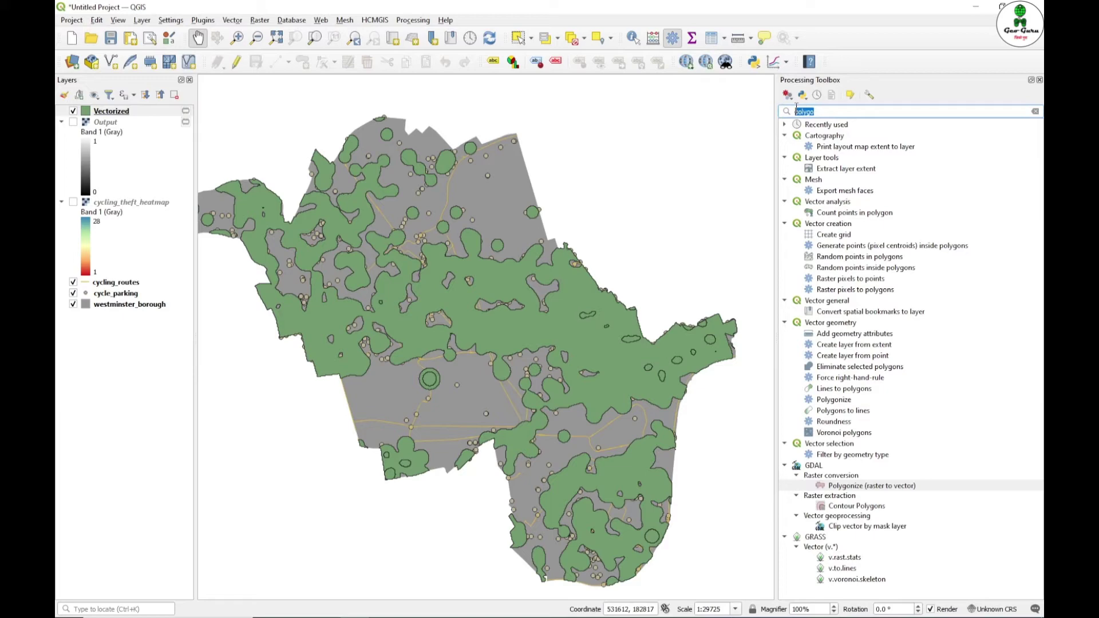
{"action": "type", "text": "extract"}
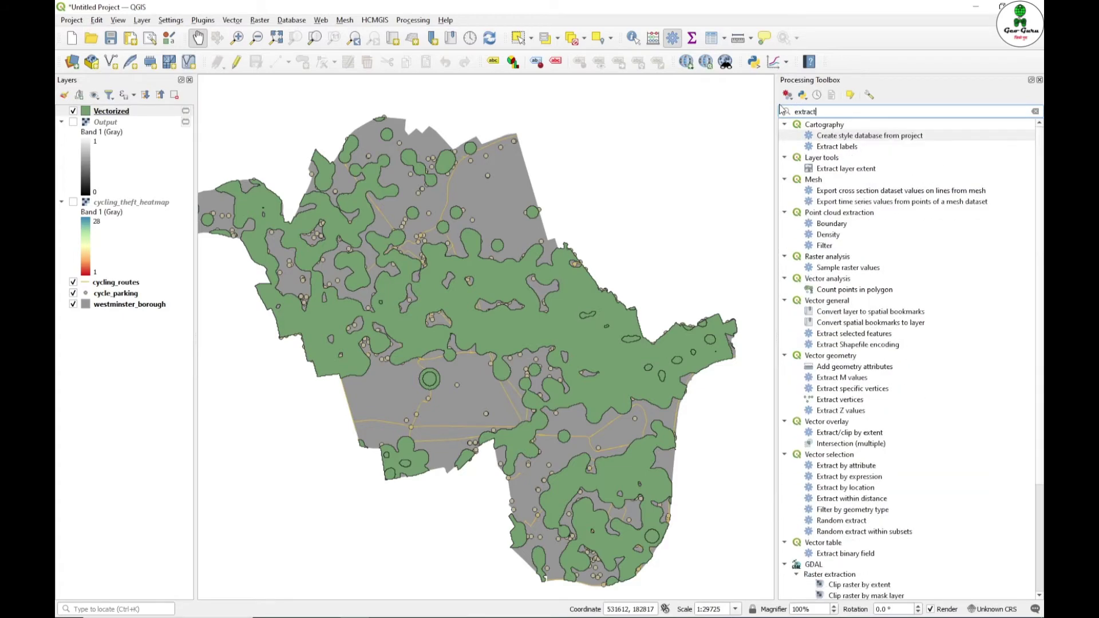
{"action": "type", "text": " by"}
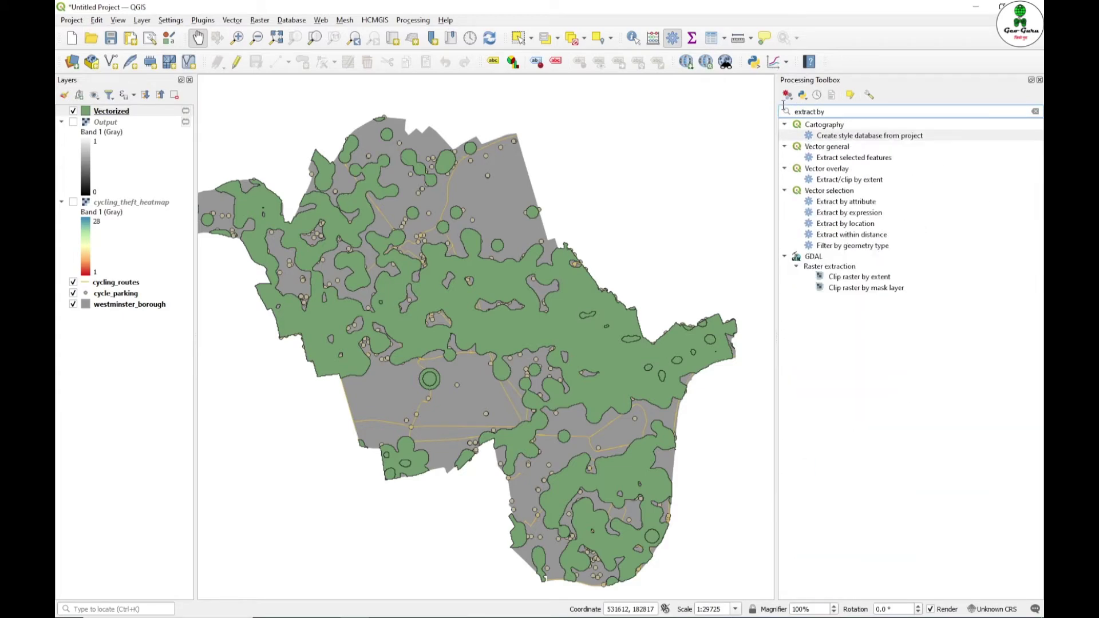
Use Extract by attribute to pull Vectorized polygons where DN = 1
{"action": "double_click", "coordinate": [842, 203]}
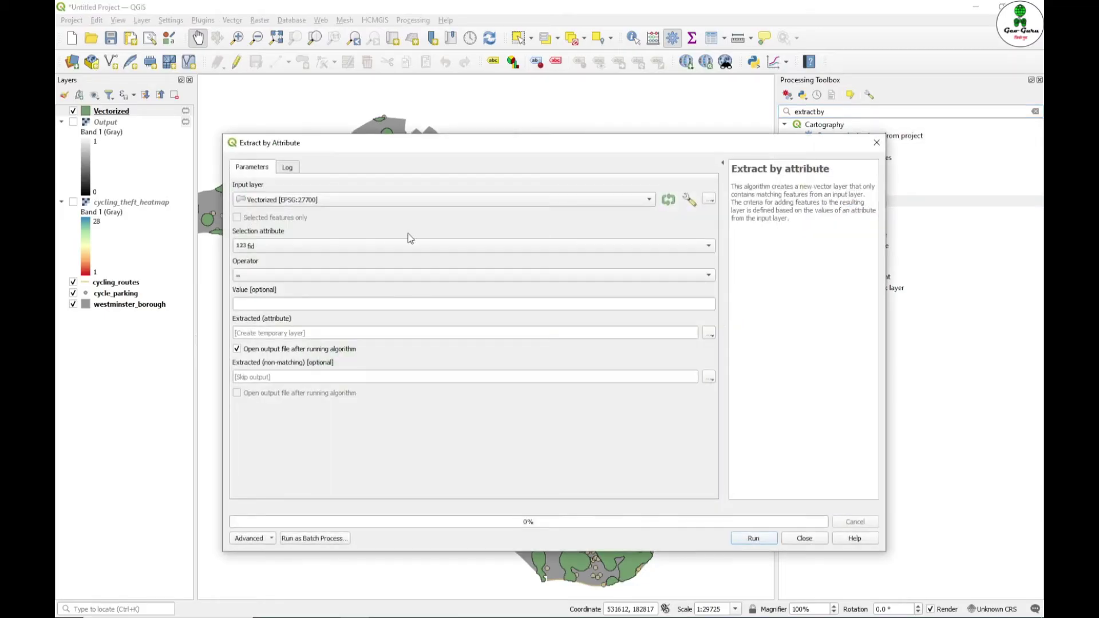
{"action": "left_click", "coordinate": [355, 201]}
{"action": "left_click", "coordinate": [344, 198]}
{"action": "left_click", "coordinate": [271, 248]}
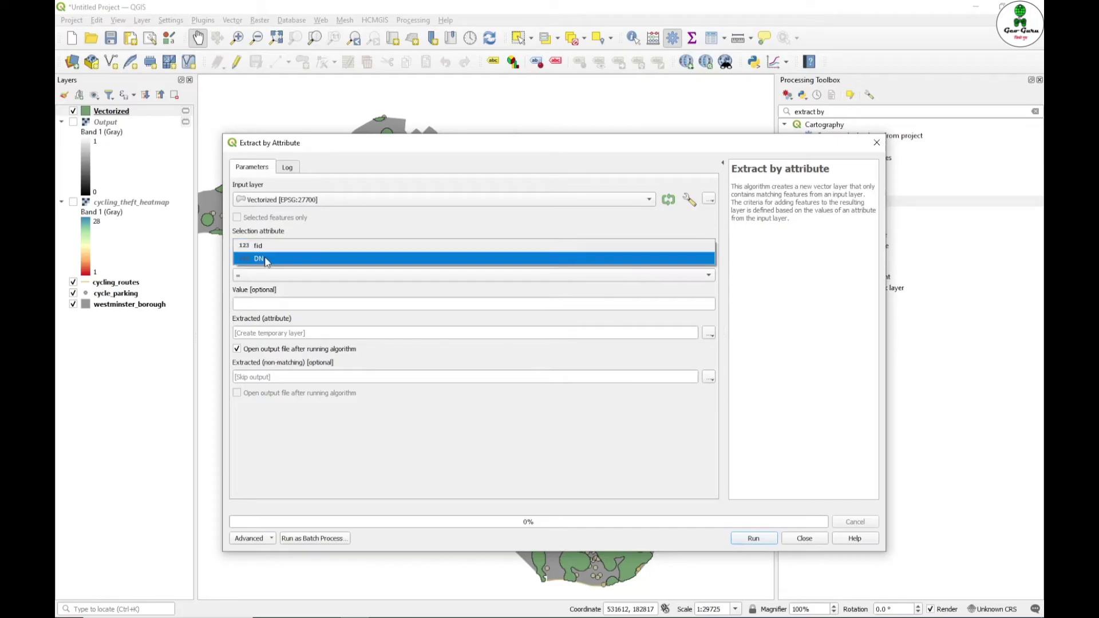
{"action": "left_click", "coordinate": [265, 259]}
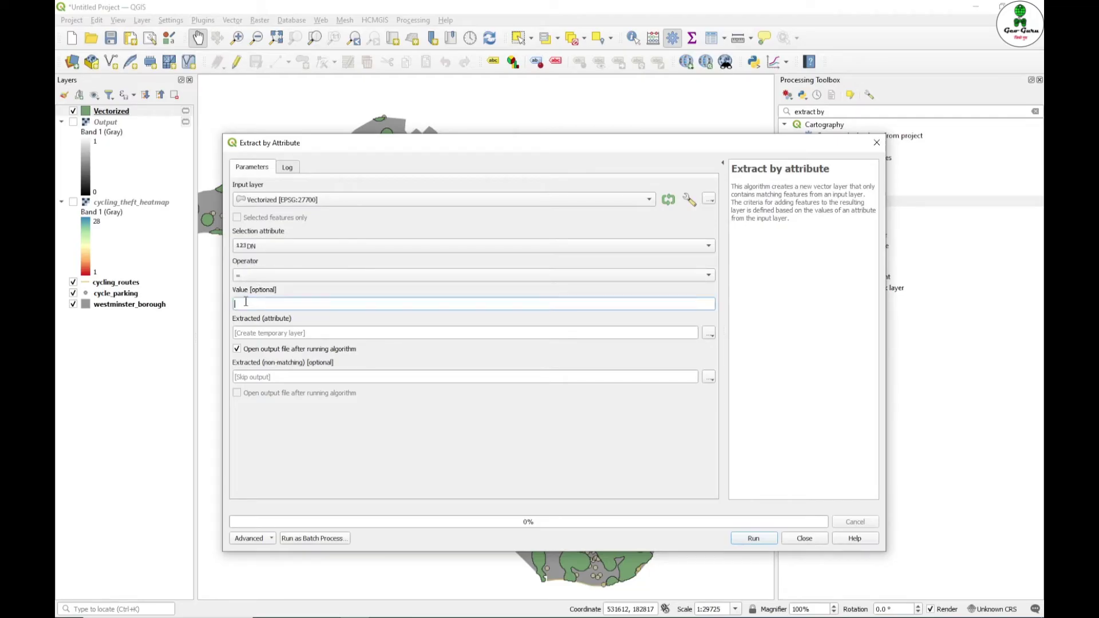
{"action": "type", "text": "1"}
{"action": "left_click", "coordinate": [757, 540]}
{"action": "left_click", "coordinate": [813, 543]}
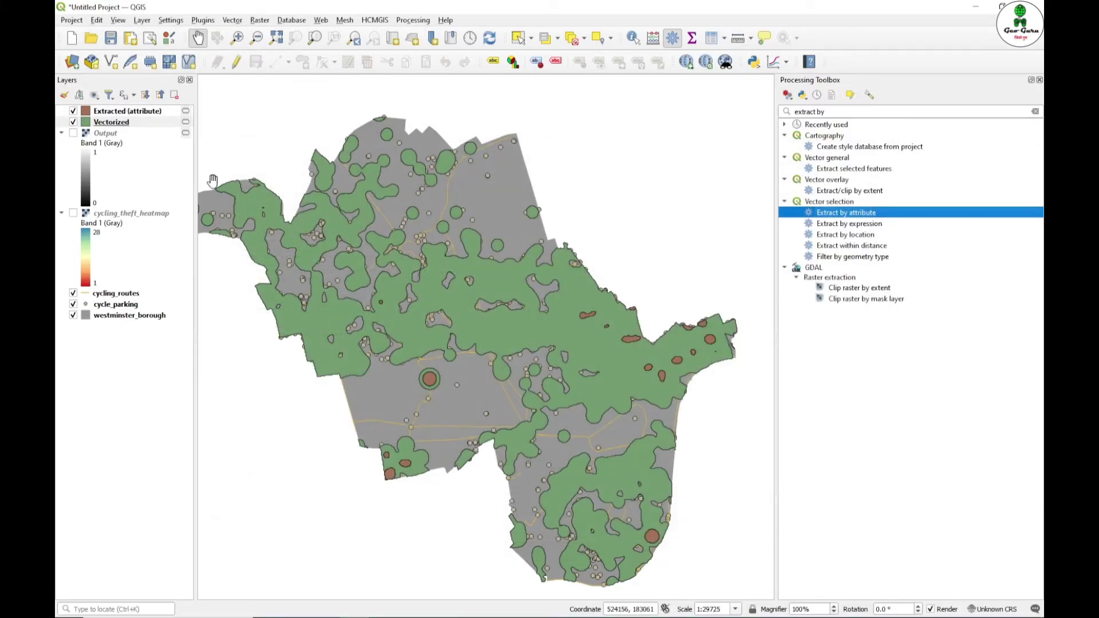
Remove the Vectorized and Output layers from the project
{"action": "left_click", "coordinate": [106, 133], "text": "ctrl"}
{"action": "right_click", "coordinate": [106, 137]}
{"action": "left_click", "coordinate": [161, 252]}
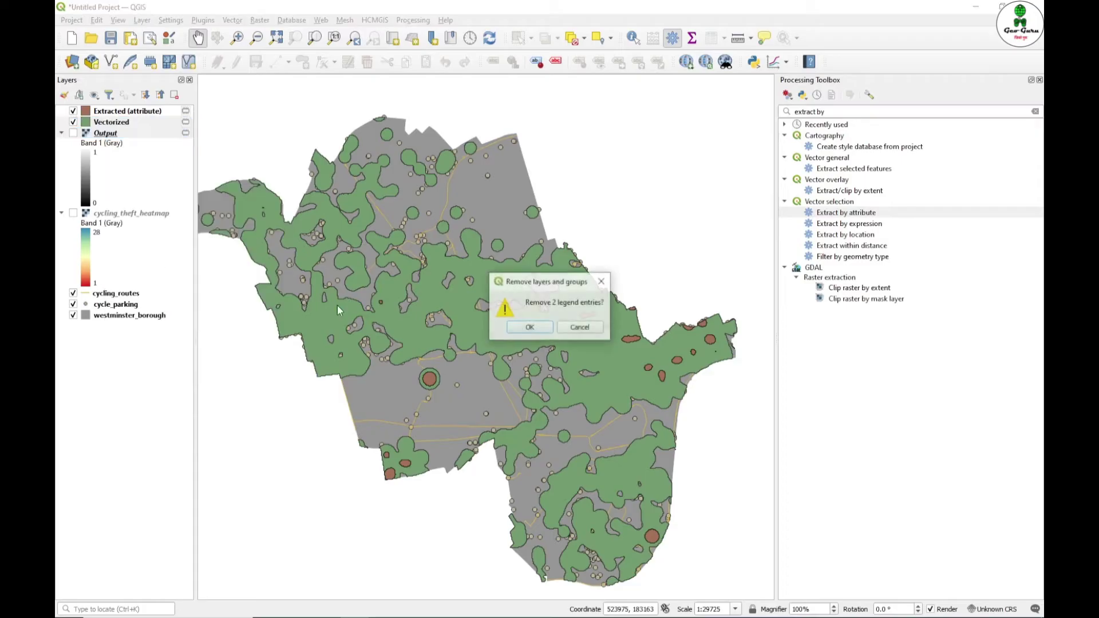
{"action": "left_click", "coordinate": [528, 328]}
Hide and re-show cycling_routes and cycle_parking while inspecting the extracted hotspots
{"action": "left_click_drag", "start_coordinate": [551, 315], "coordinate": [588, 316]}
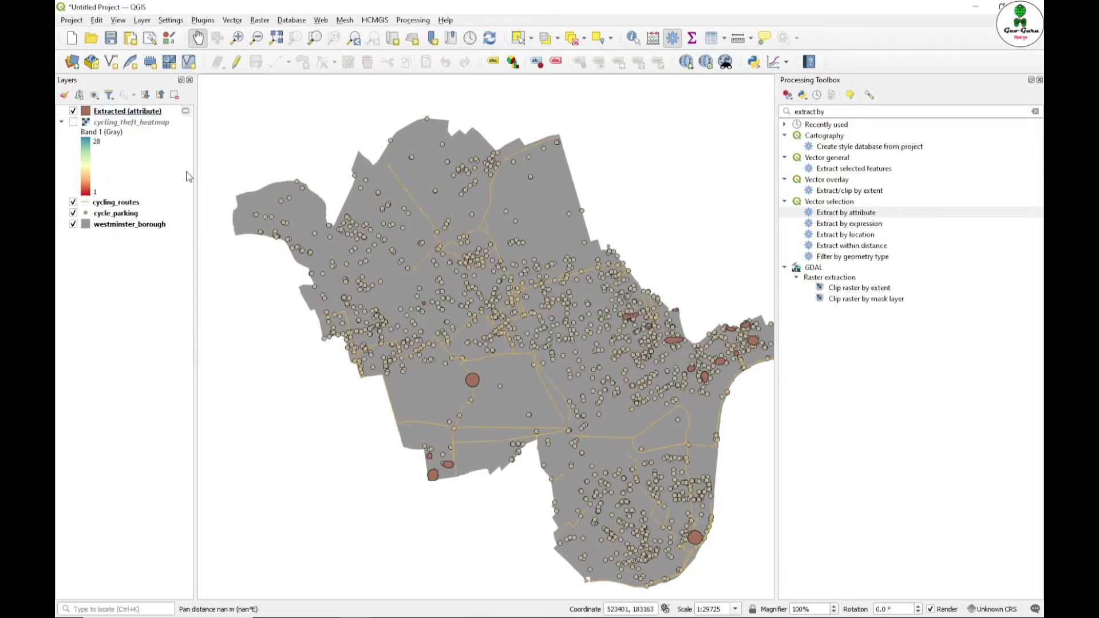
{"action": "left_click", "coordinate": [73, 202]}
{"action": "left_click", "coordinate": [73, 213]}
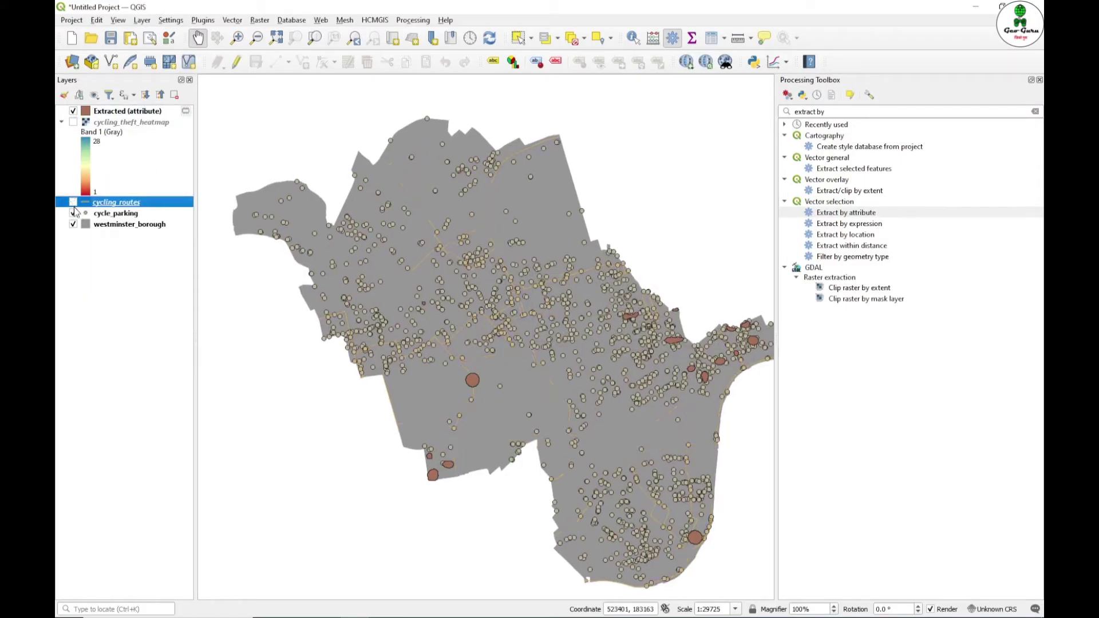
{"action": "left_click_drag", "start_coordinate": [606, 351], "coordinate": [565, 333]}
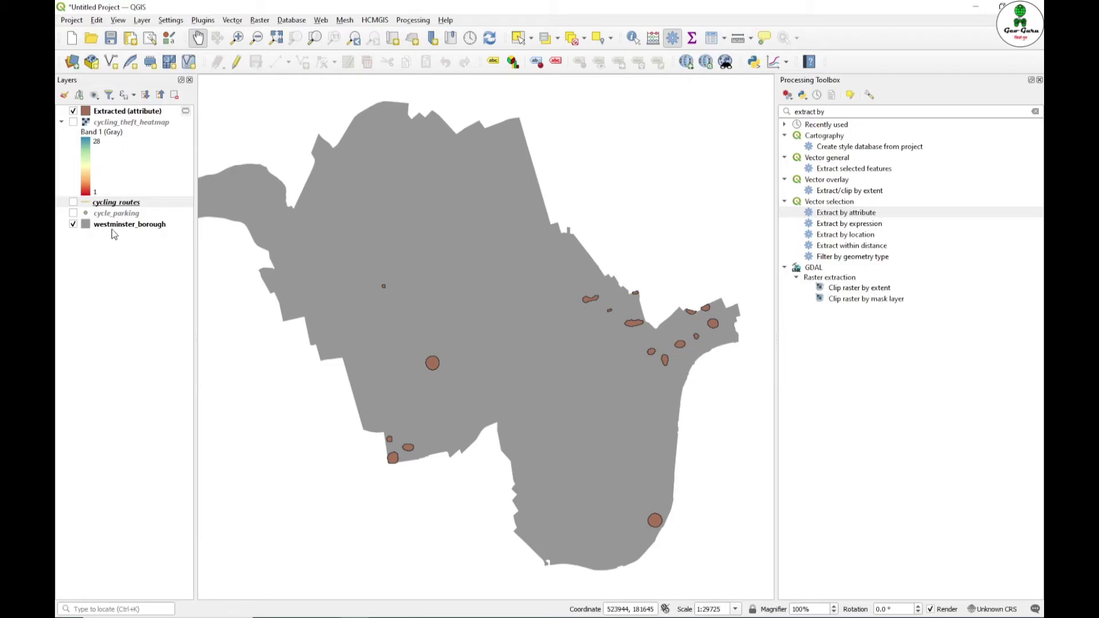
{"action": "left_click", "coordinate": [73, 202]}
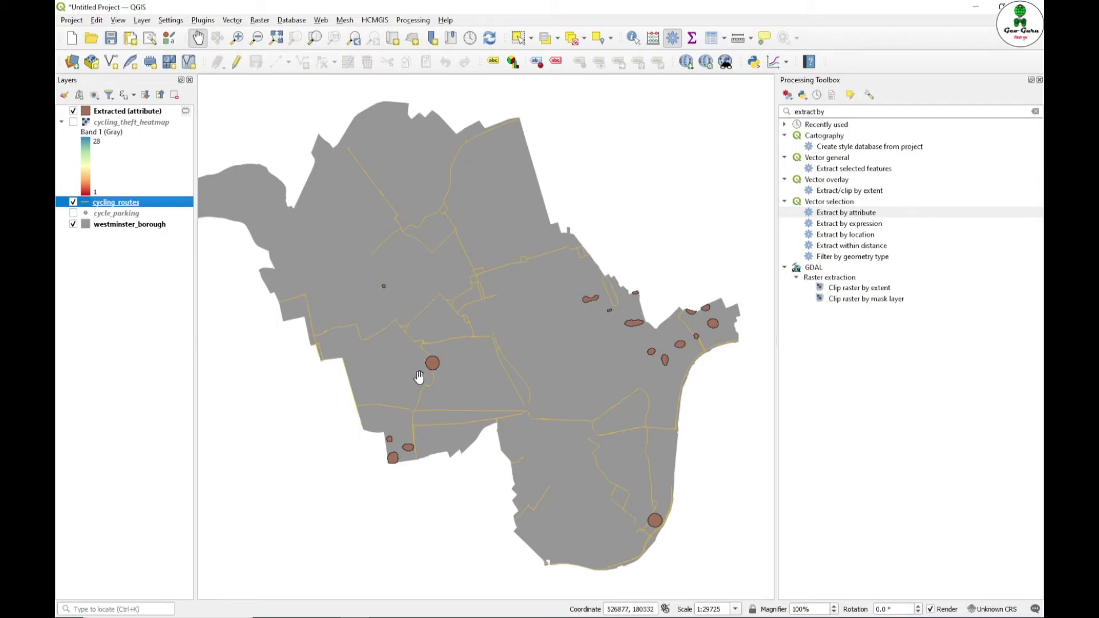
{"action": "scroll", "coordinate": [432, 356], "scroll_direction": "up", "scroll_amount": 2}
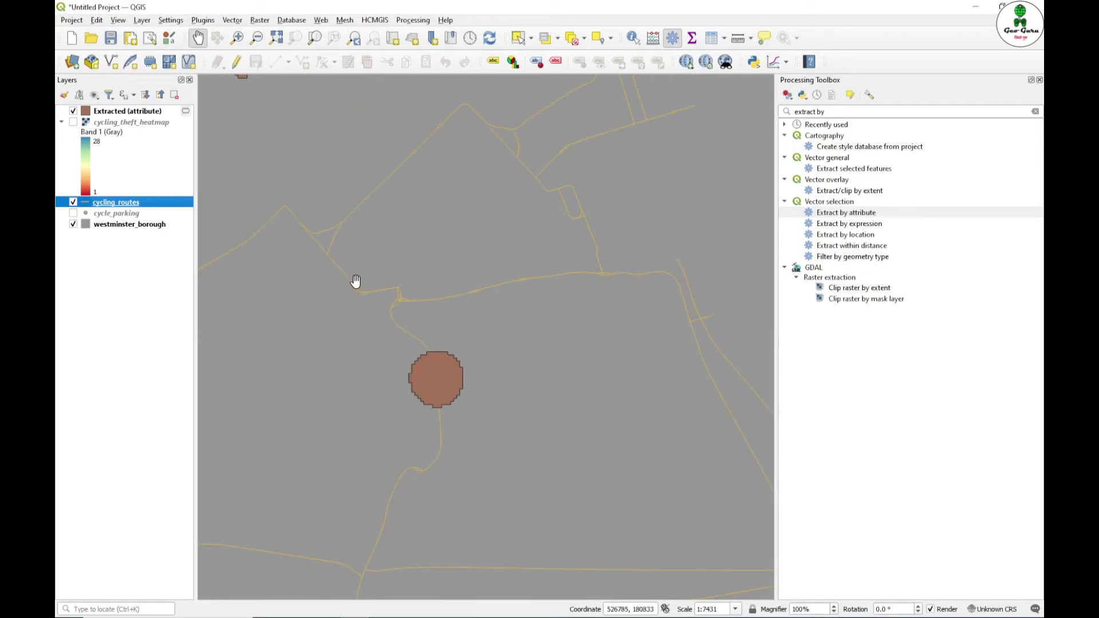
{"action": "left_click", "coordinate": [73, 215]}
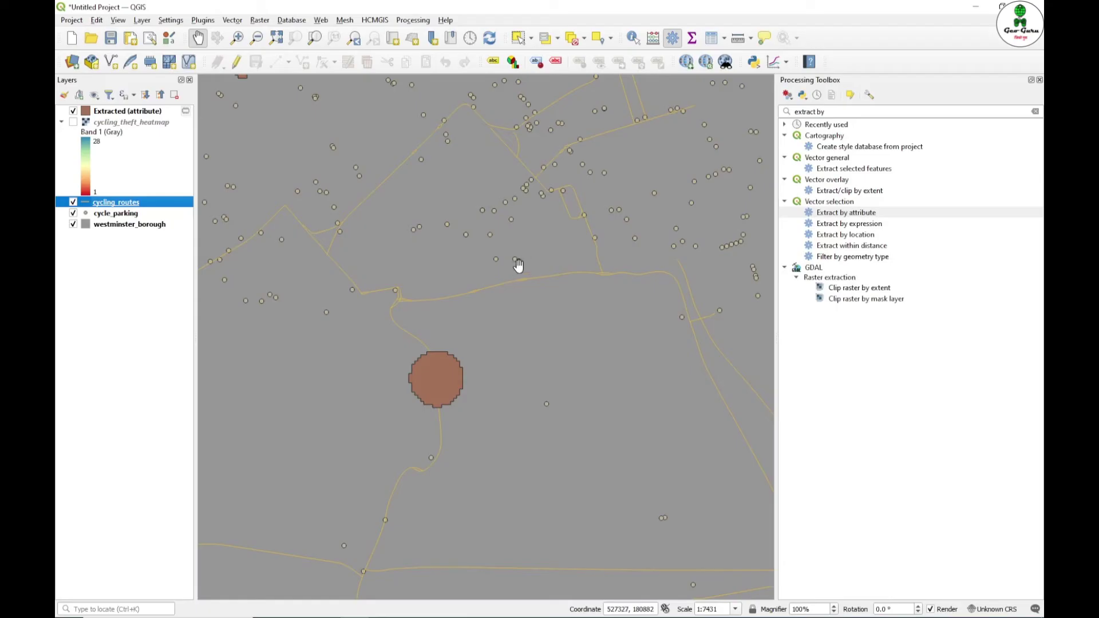
{"action": "scroll", "coordinate": [514, 266], "scroll_direction": "down", "scroll_amount": 1}
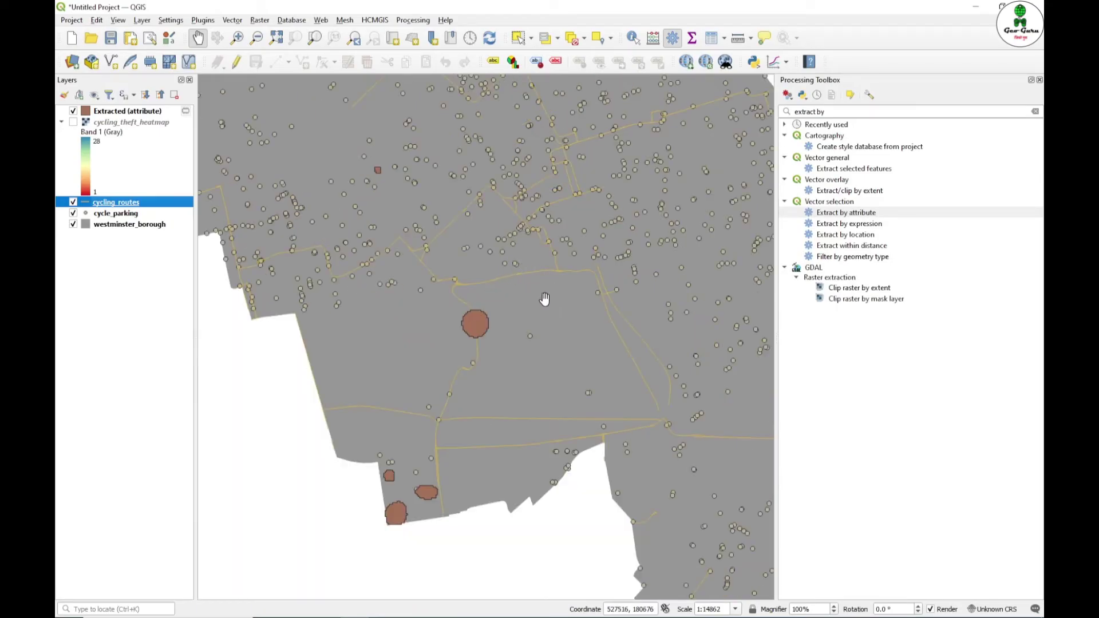
Buffer the cycling_routes lines by 50 metres
{"action": "left_click", "coordinate": [1036, 112]}
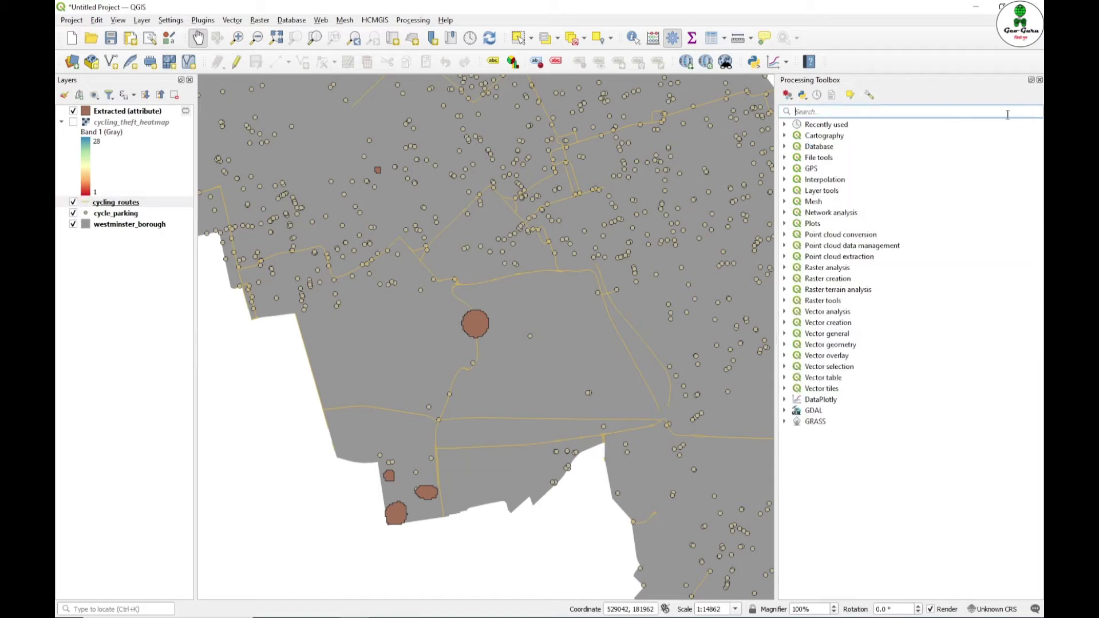
{"action": "type", "text": "buffer"}
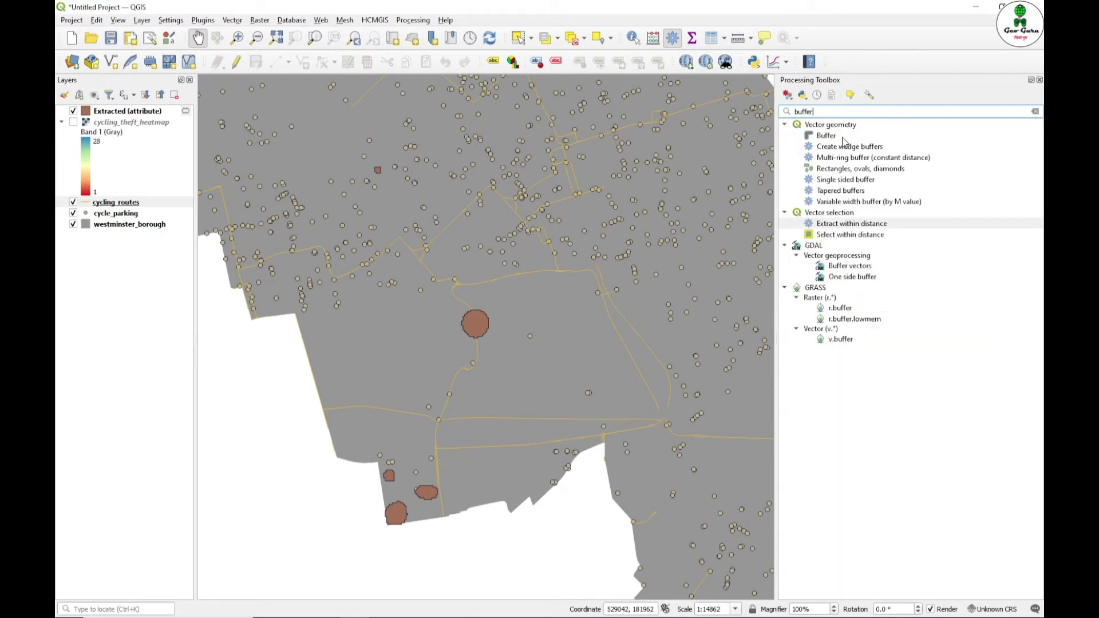
{"action": "double_click", "coordinate": [833, 137]}
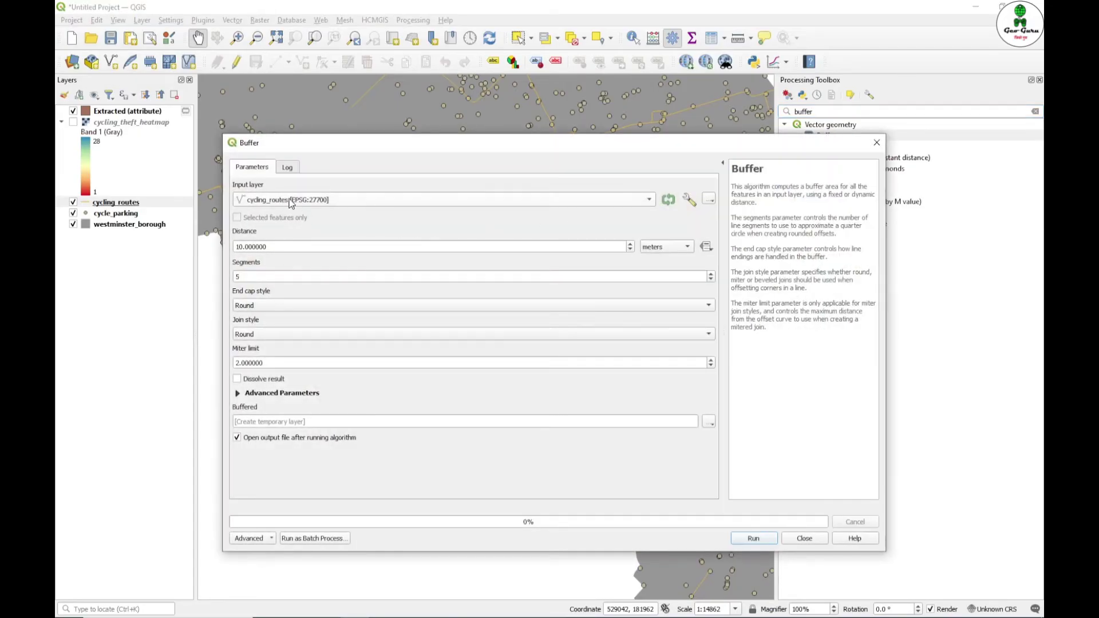
{"action": "left_click_drag", "start_coordinate": [278, 247], "coordinate": [218, 247]}
{"action": "type", "text": "50"}
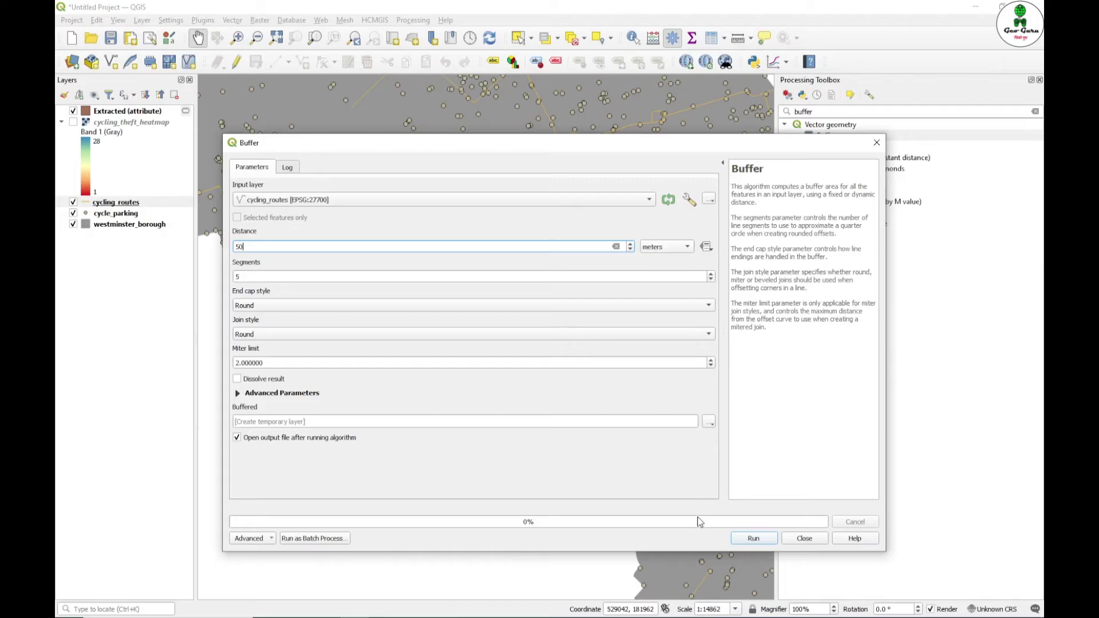
{"action": "left_click", "coordinate": [758, 543]}
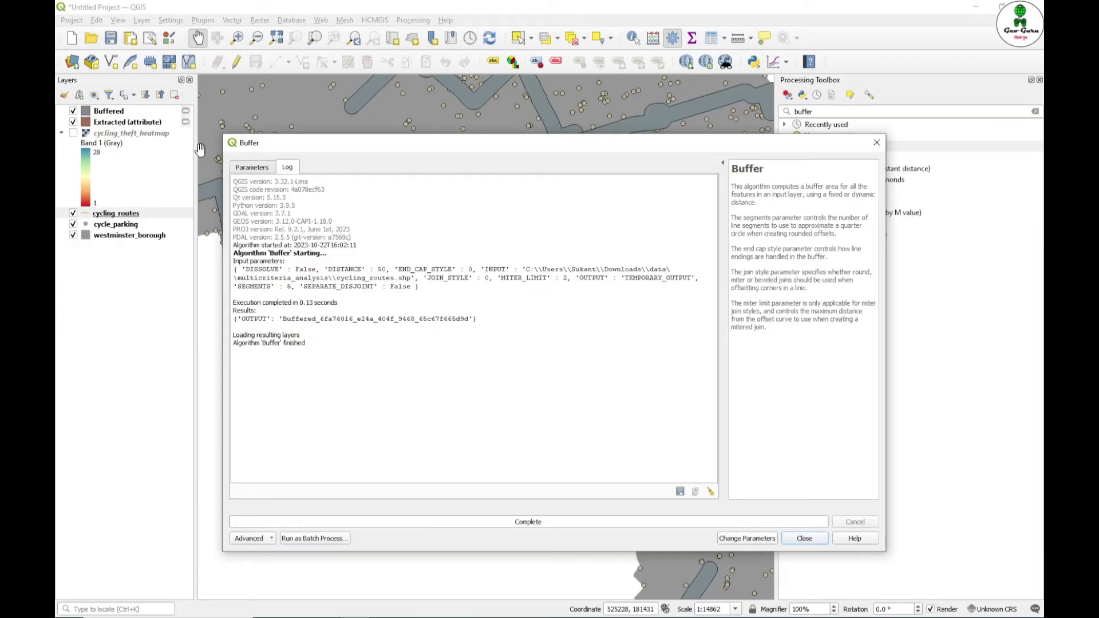
Buffer the cycle_parking points by 50 metres
{"action": "left_click", "coordinate": [253, 167]}
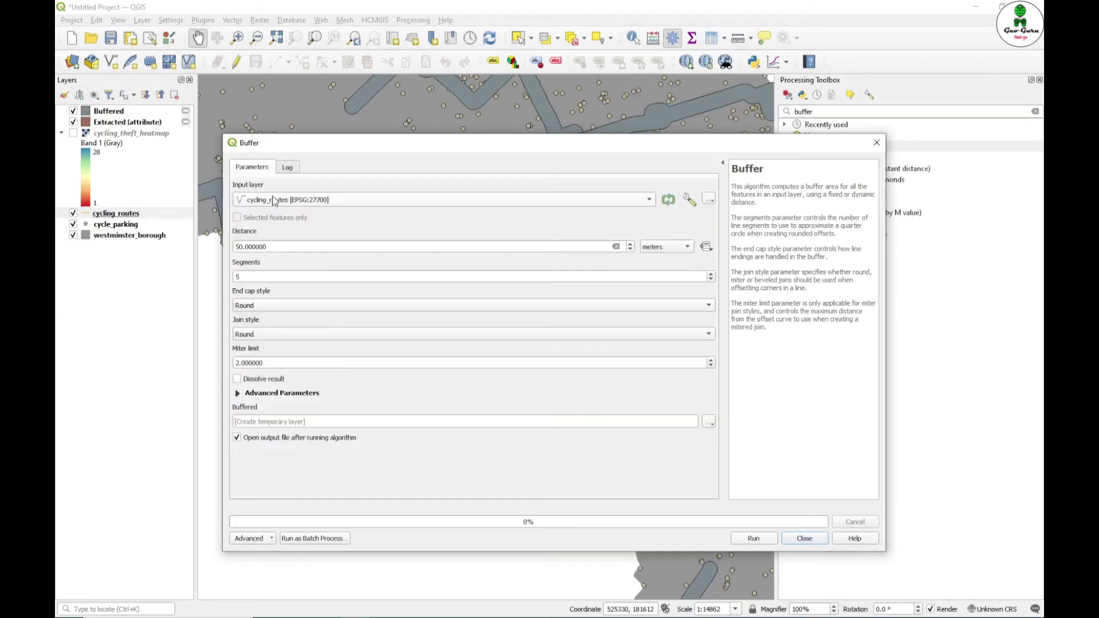
{"action": "left_click", "coordinate": [274, 201]}
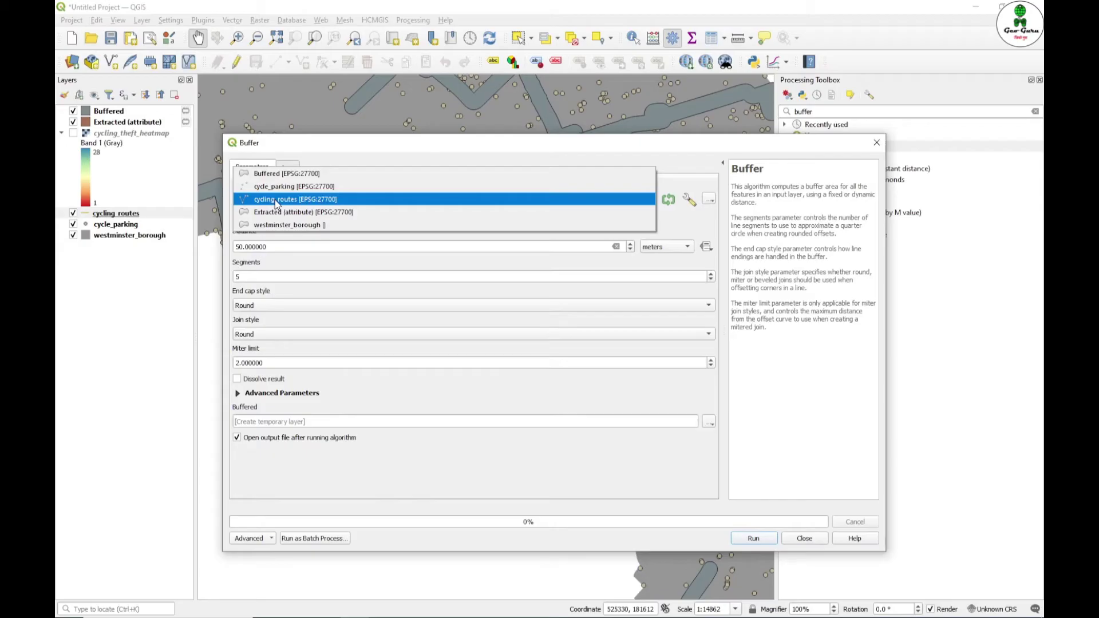
{"action": "left_click", "coordinate": [276, 186]}
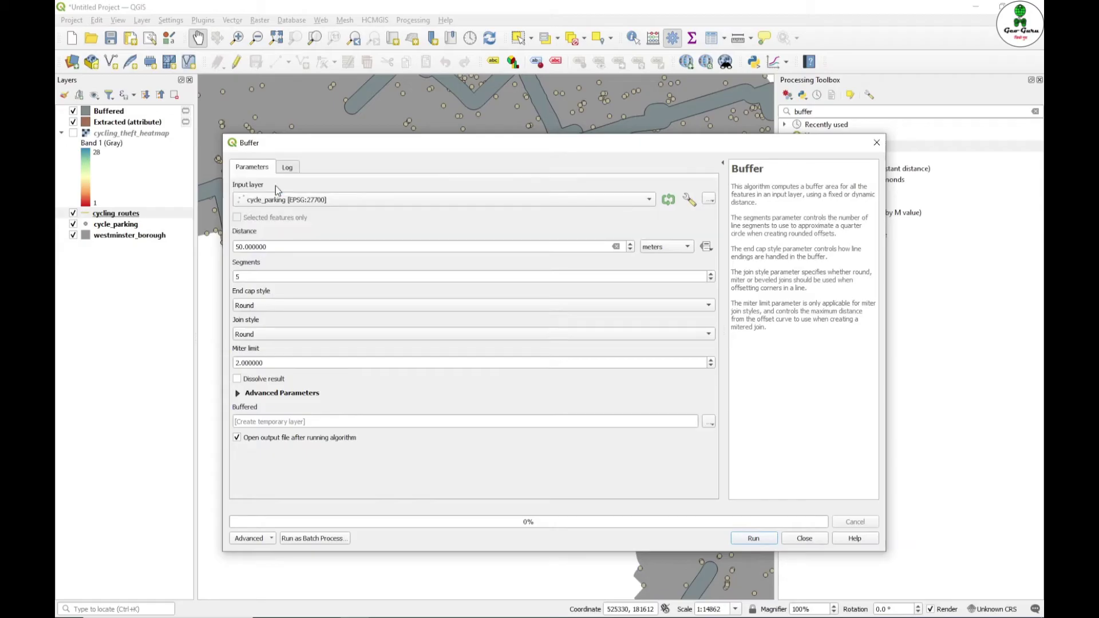
{"action": "left_click", "coordinate": [753, 538]}
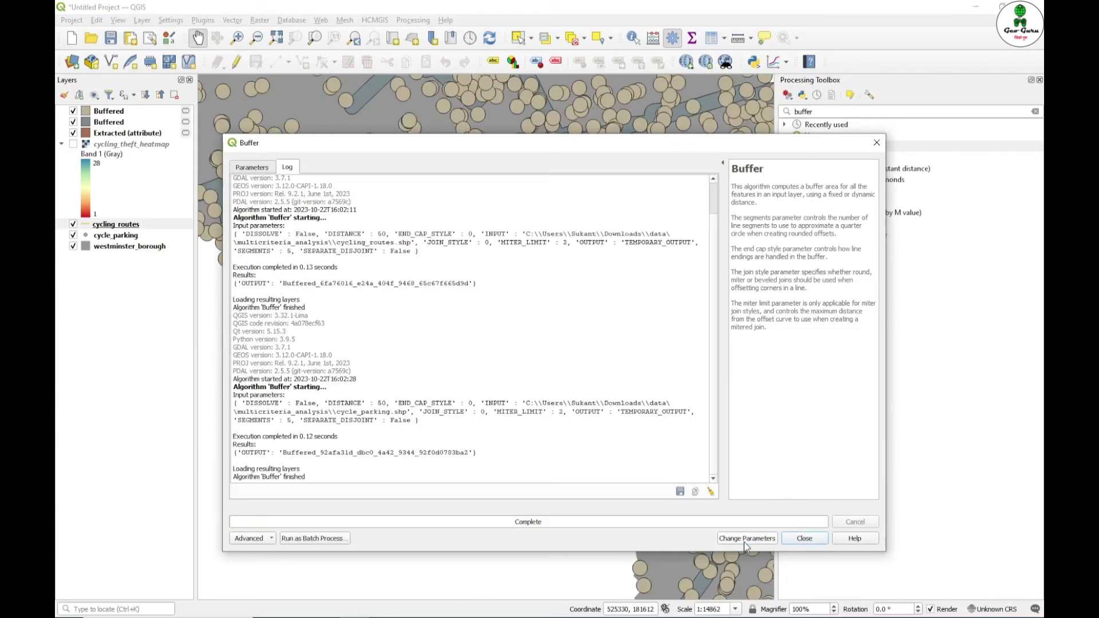
{"action": "left_click", "coordinate": [793, 543]}
Zoom to the parking buffer layer and rename it ParkingBuffer
{"action": "right_click", "coordinate": [97, 115]}
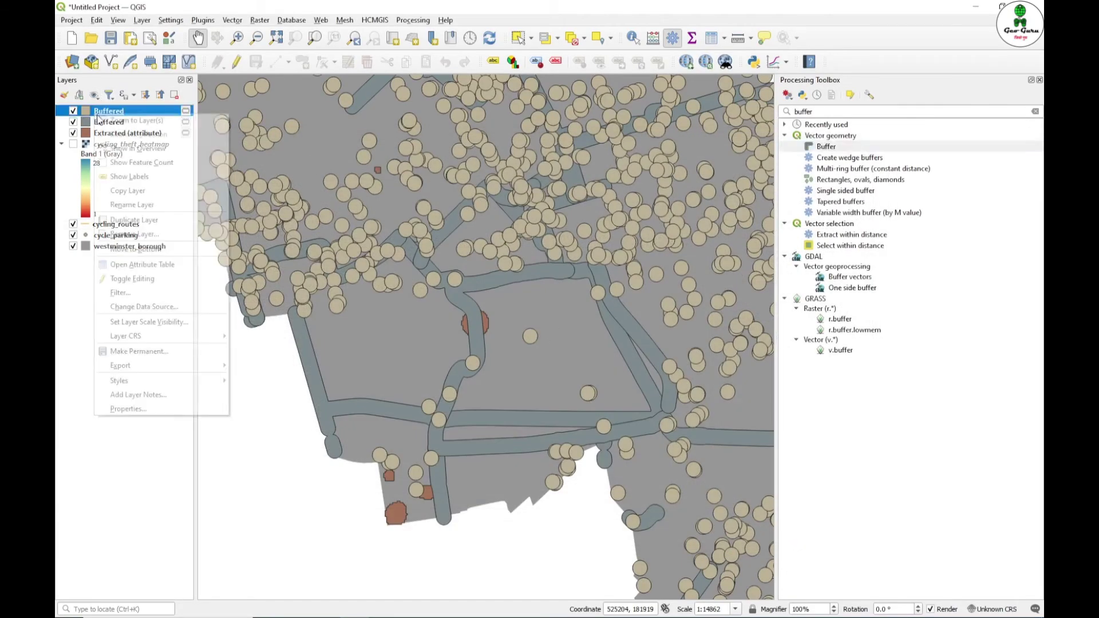
{"action": "left_click", "coordinate": [98, 120]}
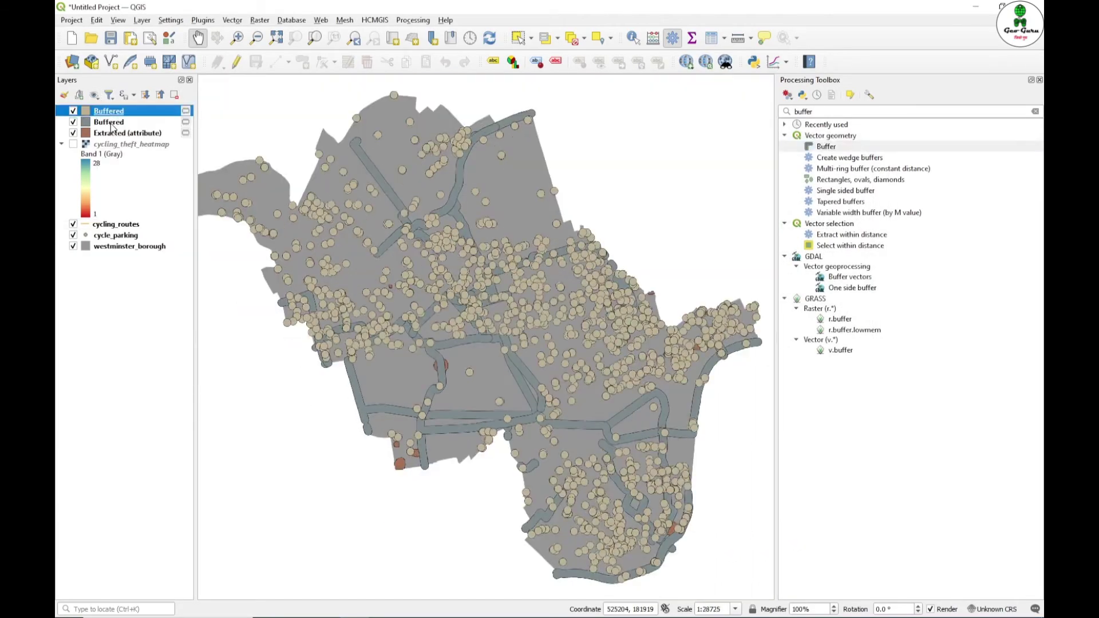
{"action": "left_click", "coordinate": [73, 112]}
{"action": "left_click", "coordinate": [72, 111]}
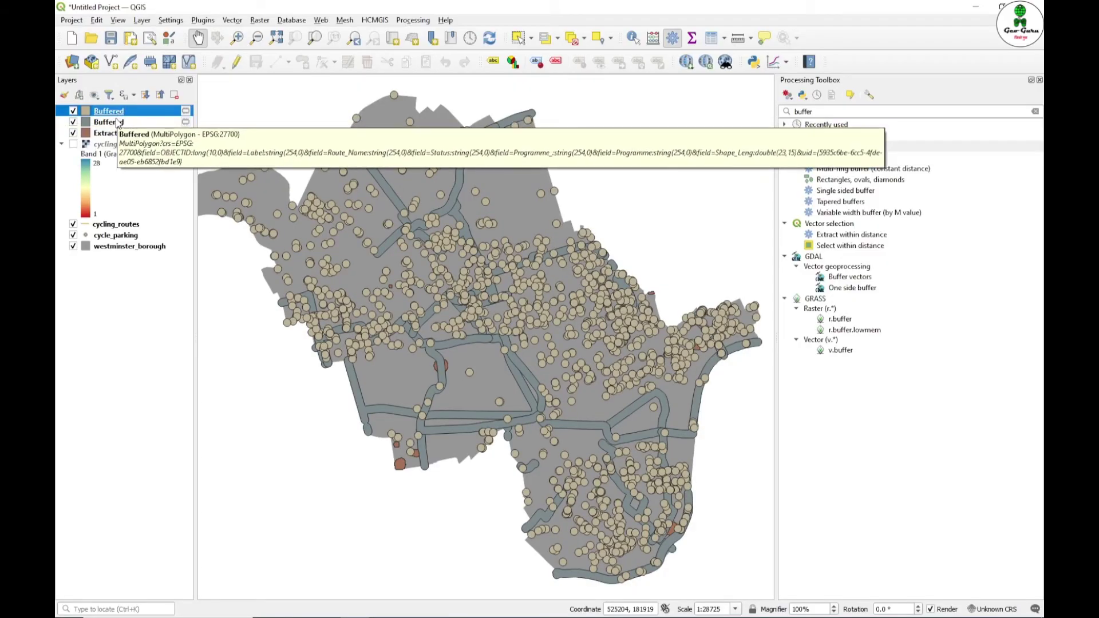
{"action": "key", "text": "F2"}
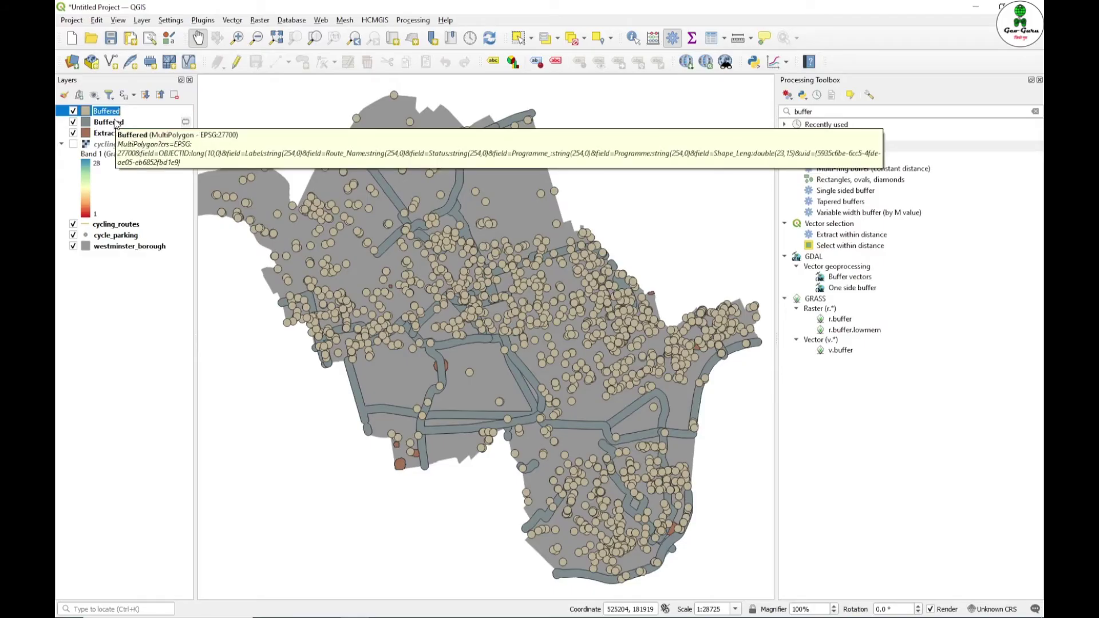
{"action": "type", "text": "Parking"}
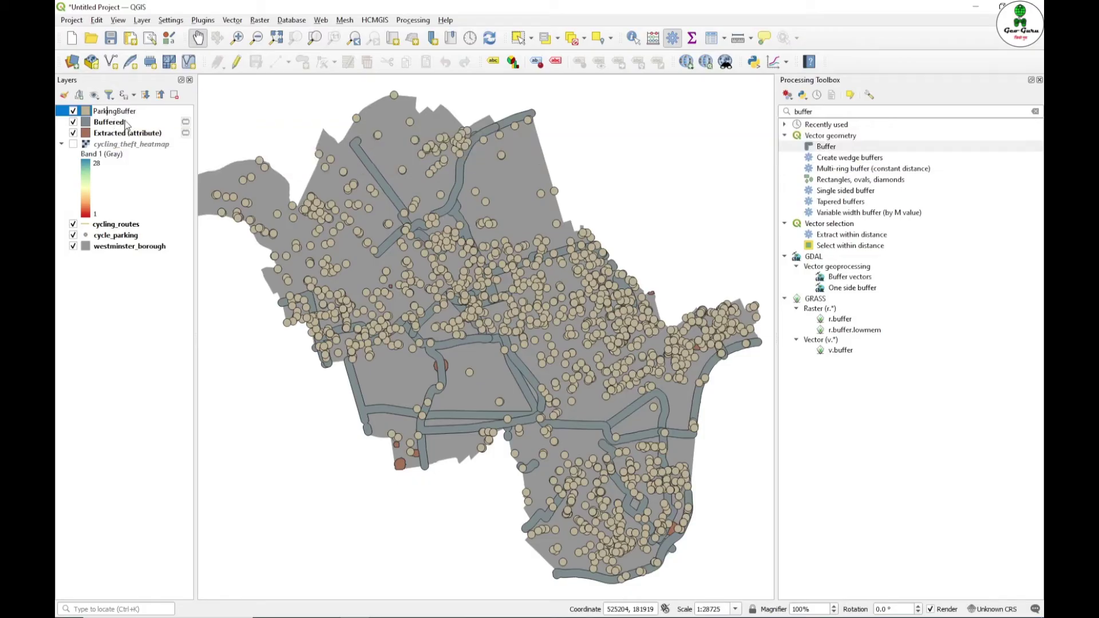
{"action": "left_click", "coordinate": [122, 122]}
Rename the route buffer layer to RouteBuffer
{"action": "left_click", "coordinate": [72, 122]}
{"action": "left_click", "coordinate": [73, 123]}
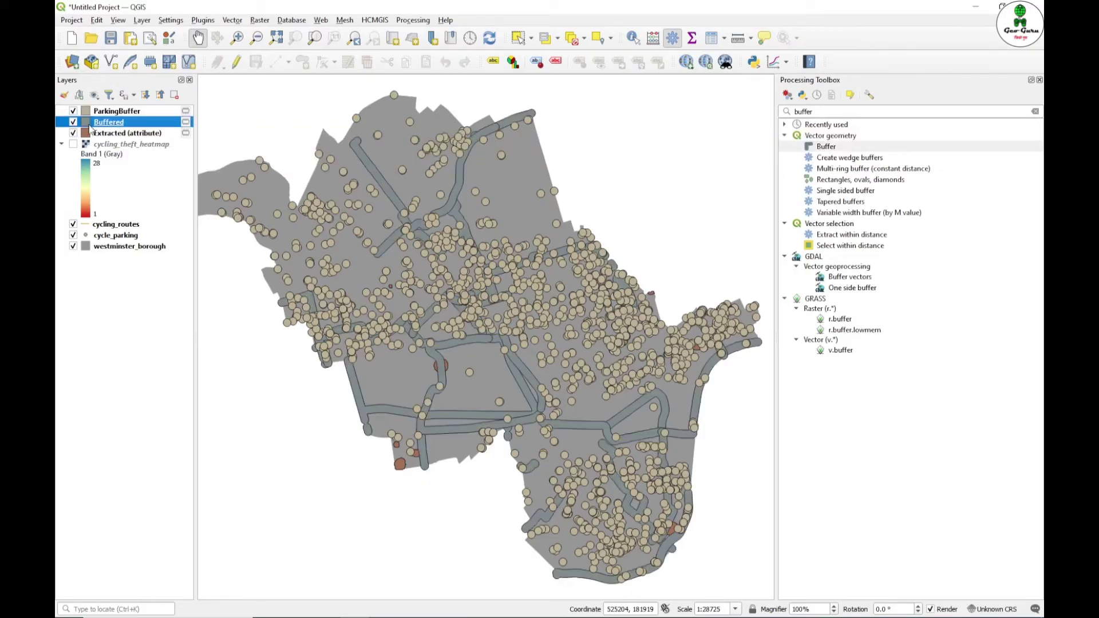
{"action": "left_click", "coordinate": [114, 124]}
{"action": "type", "text": "Route"}
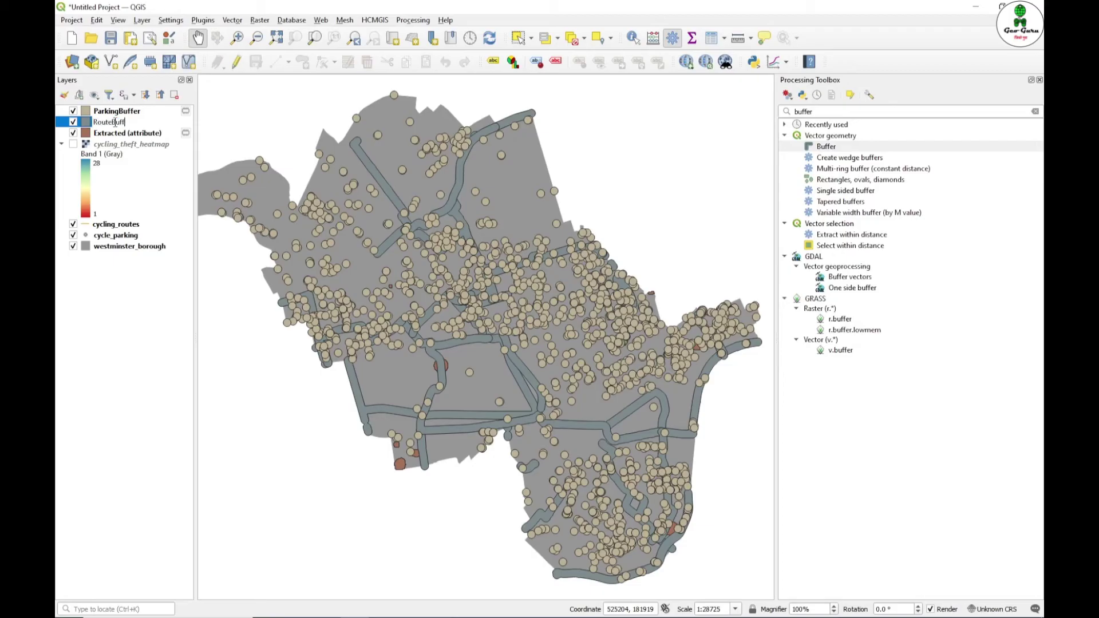
{"action": "type", "text": "Buffer"}
{"action": "key", "text": "Return"}
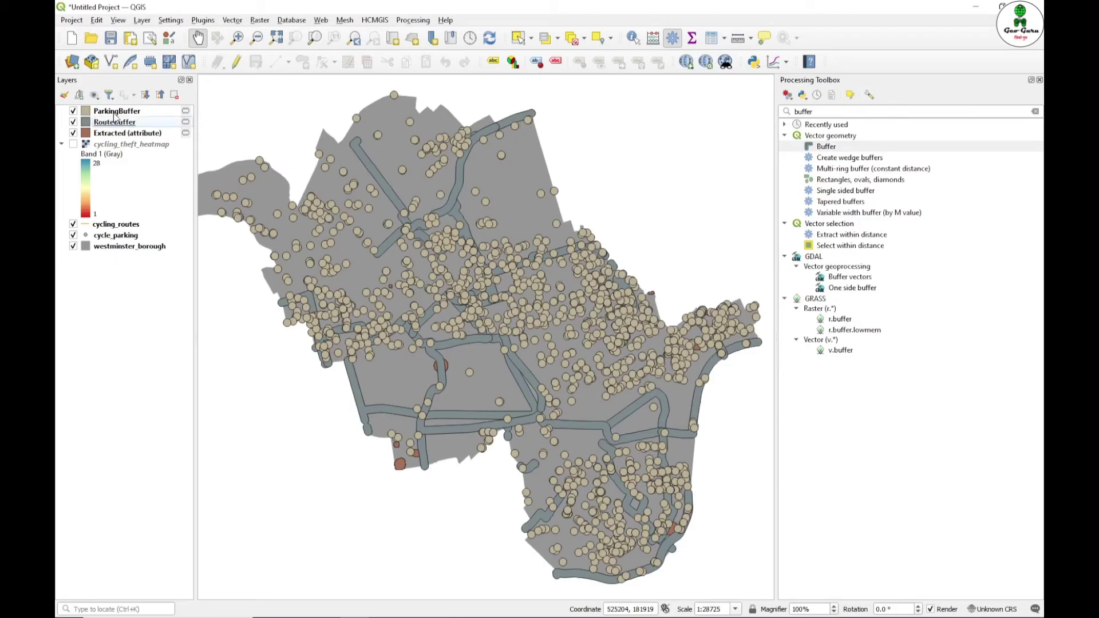
Check the RouteBuffer layer's properties, then close them
{"action": "right_click", "coordinate": [115, 124]}
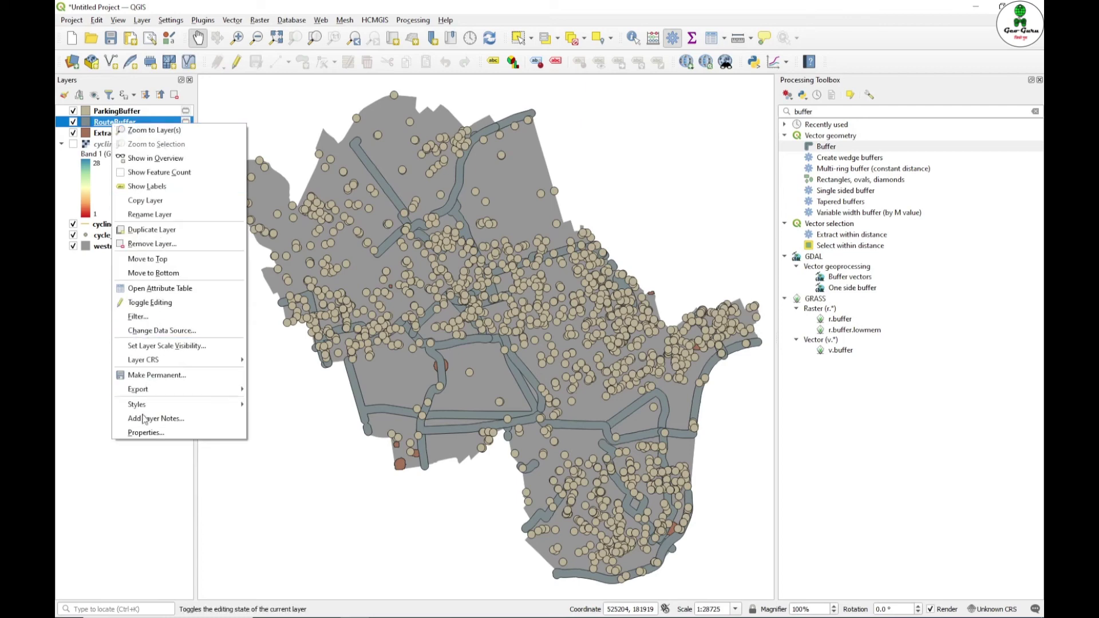
{"action": "left_click", "coordinate": [144, 434]}
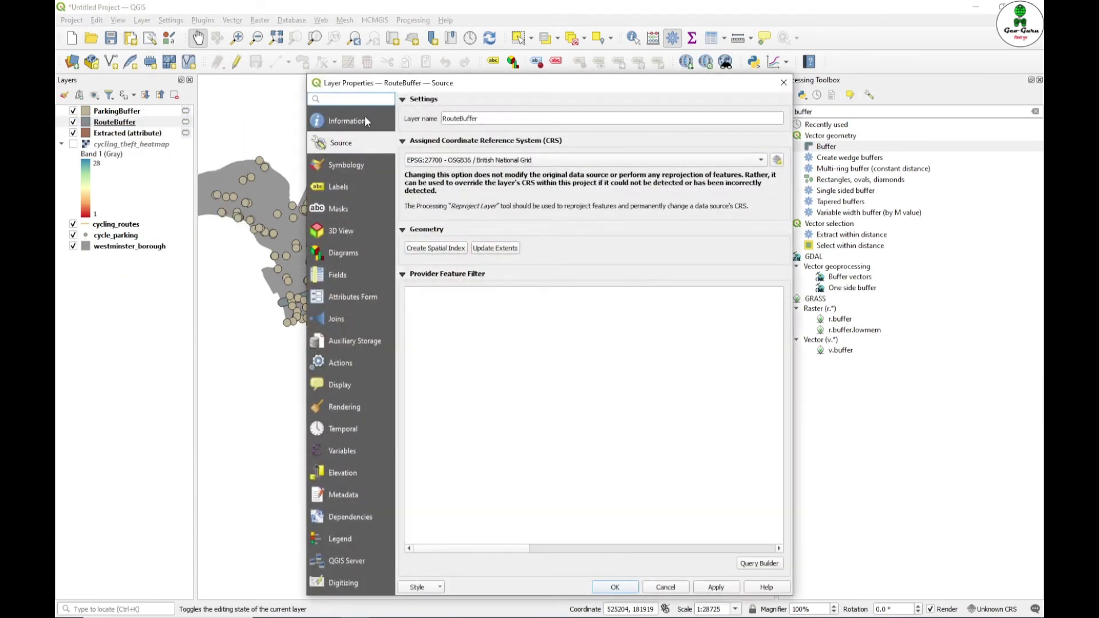
{"action": "left_click", "coordinate": [784, 83]}
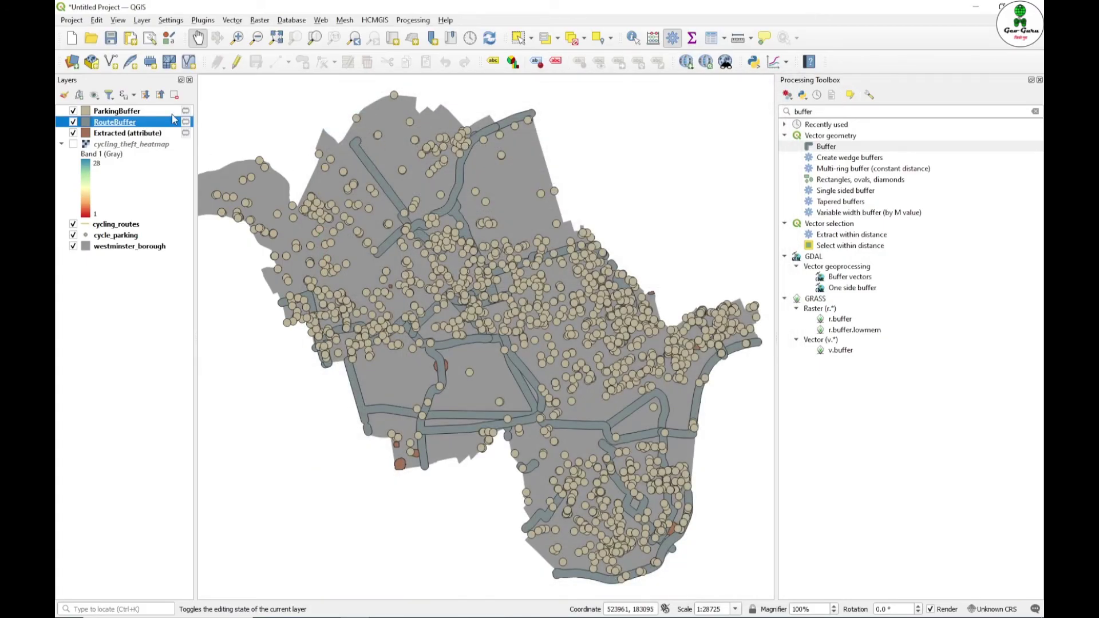
{"action": "mouse_move", "coordinate": [186, 136]}
Replace the Processing Toolbox search with 'inters' to list the Intersection algorithms
{"action": "left_click", "coordinate": [1035, 111]}
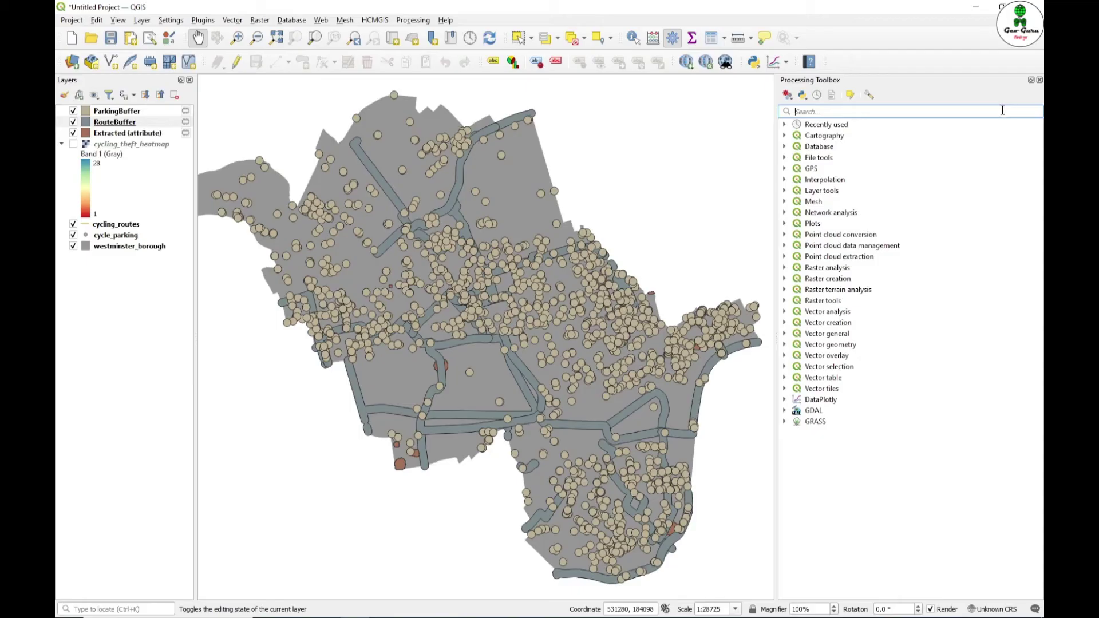
{"action": "type", "text": "insters"}
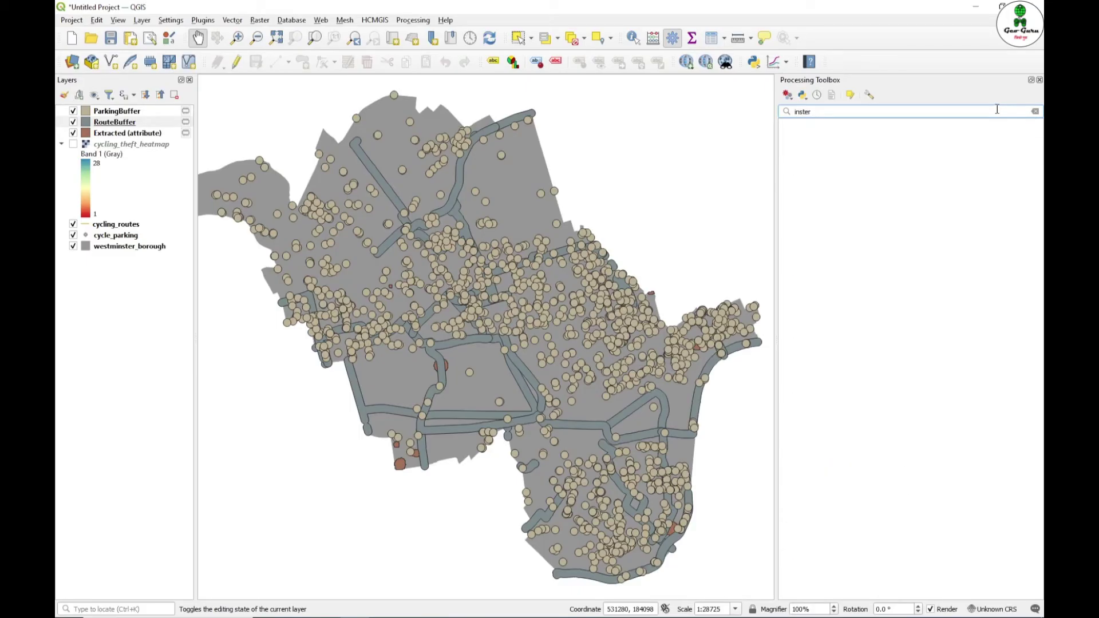
{"action": "key", "text": "BackSpace"}
{"action": "key", "text": "BackSpace"}
{"action": "key", "text": "BackSpace"}
{"action": "type", "text": "terse"}
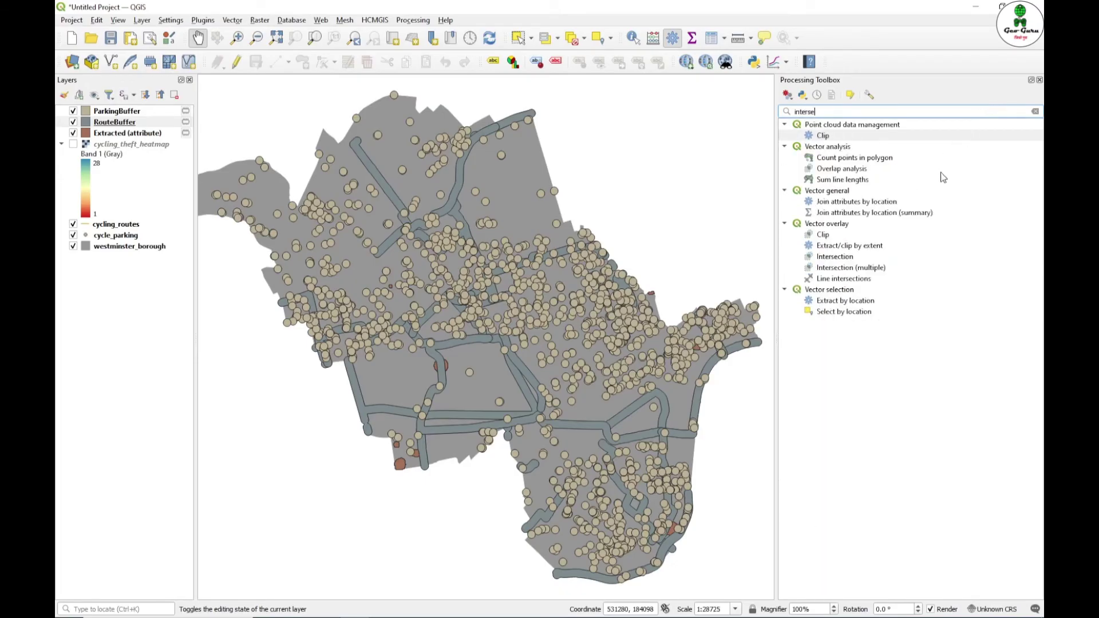
Run Intersection with Extracted (attribute) as input and RouteBuffer as overlay
{"action": "left_click", "coordinate": [852, 258]}
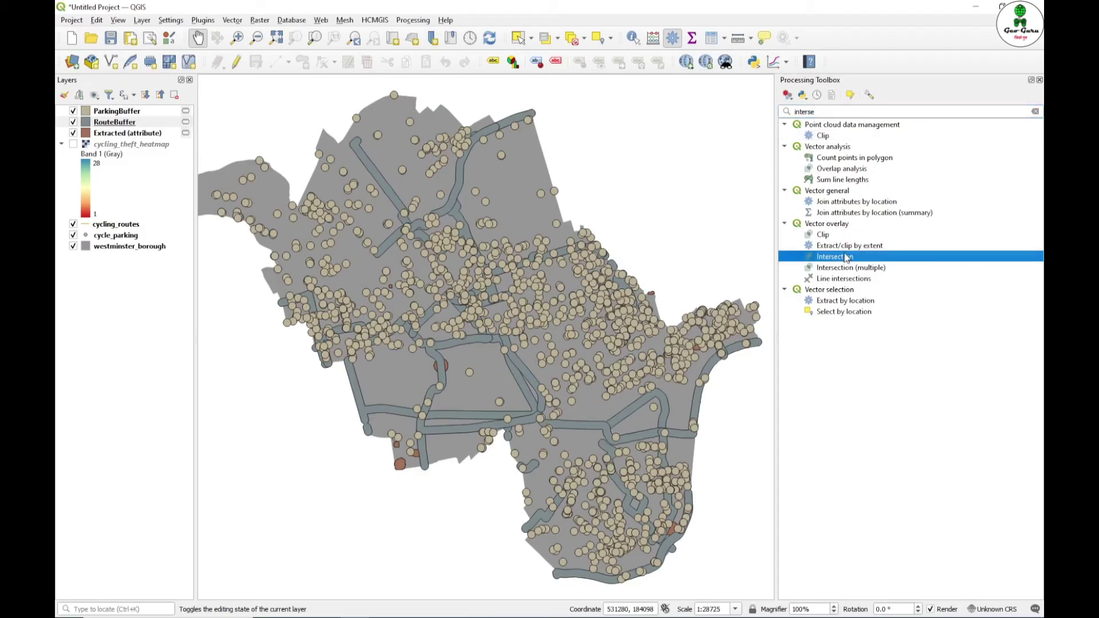
{"action": "double_click", "coordinate": [847, 258]}
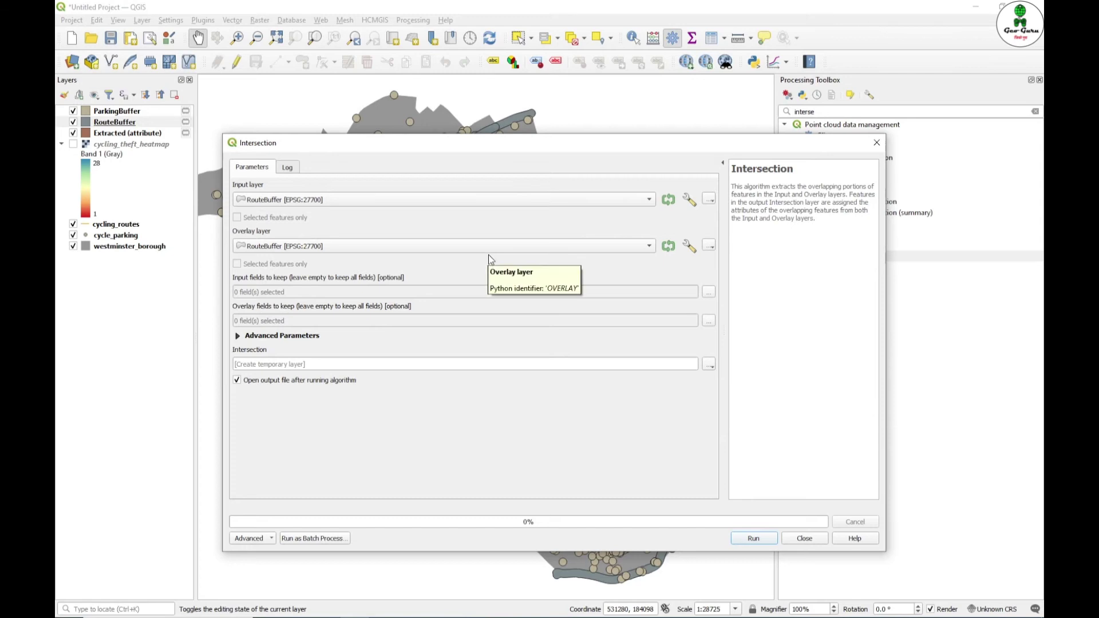
{"action": "left_click", "coordinate": [439, 200]}
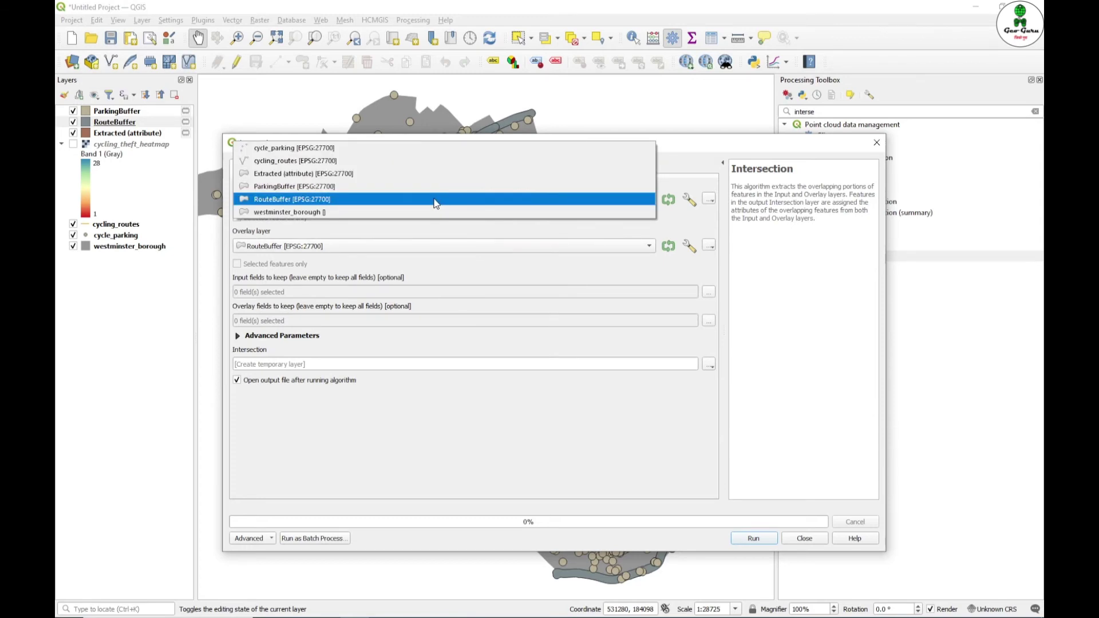
{"action": "left_click", "coordinate": [427, 212]}
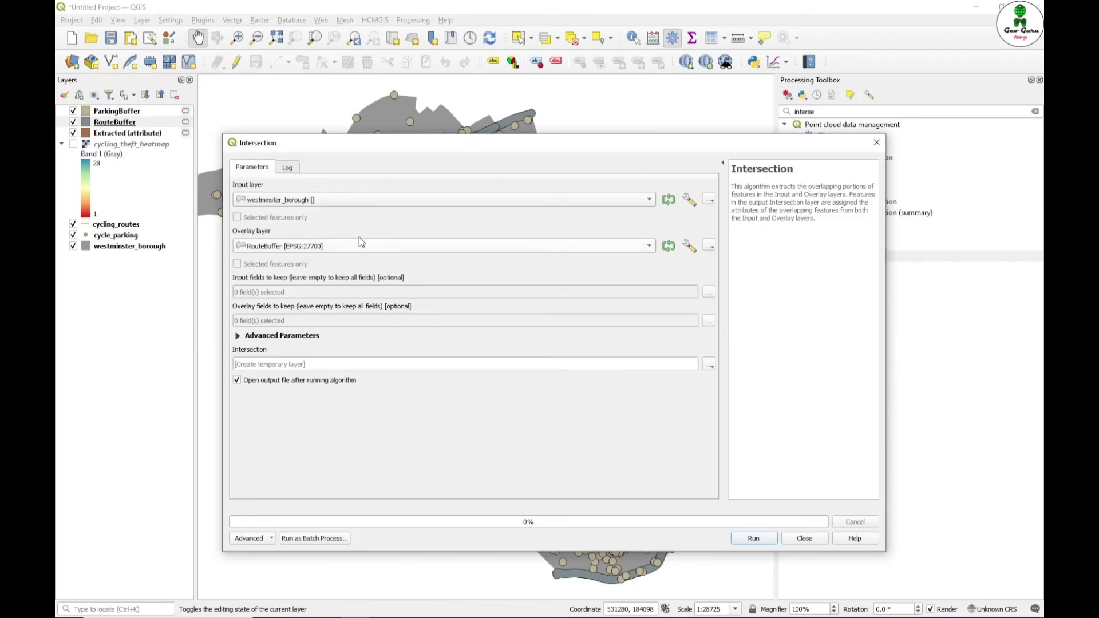
{"action": "left_click", "coordinate": [348, 198]}
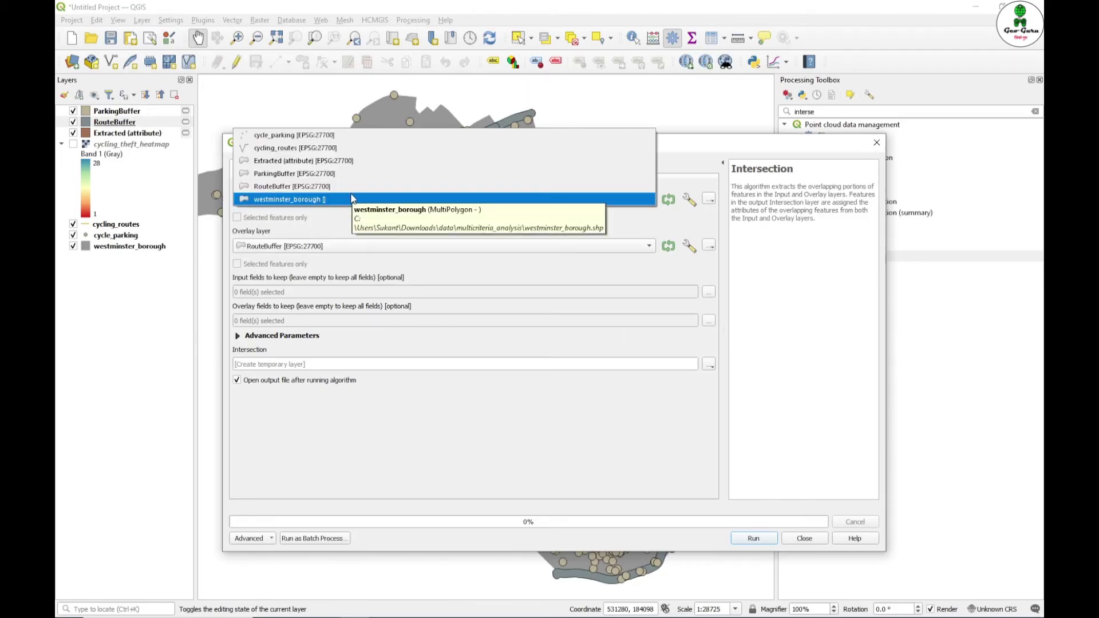
{"action": "left_click", "coordinate": [339, 161]}
{"action": "left_click", "coordinate": [316, 246]}
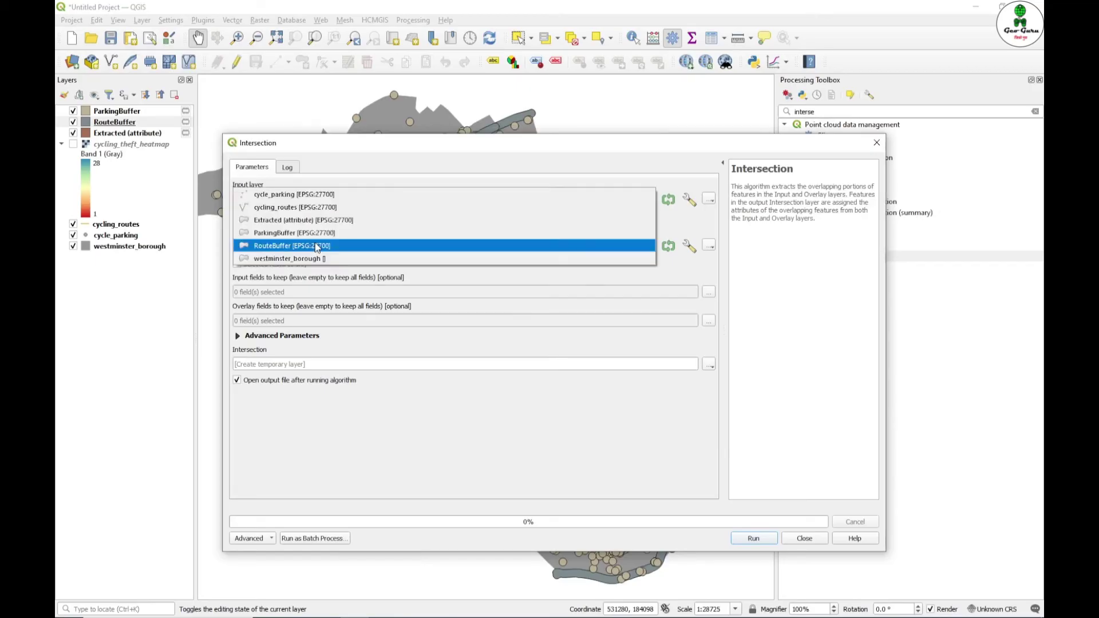
{"action": "left_click", "coordinate": [317, 246]}
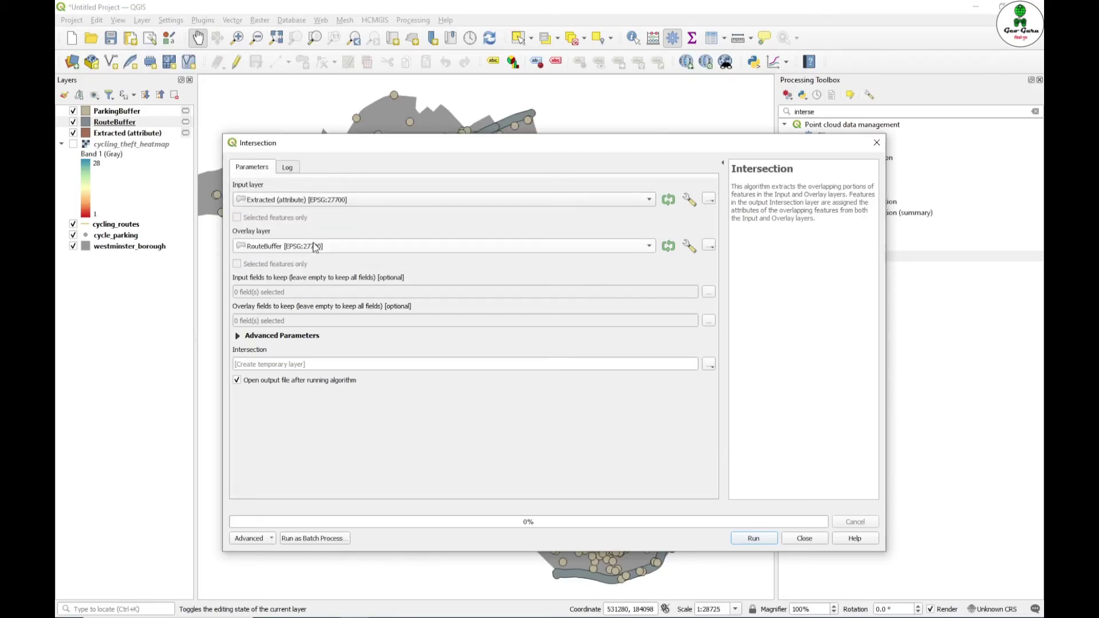
{"action": "left_click", "coordinate": [750, 538]}
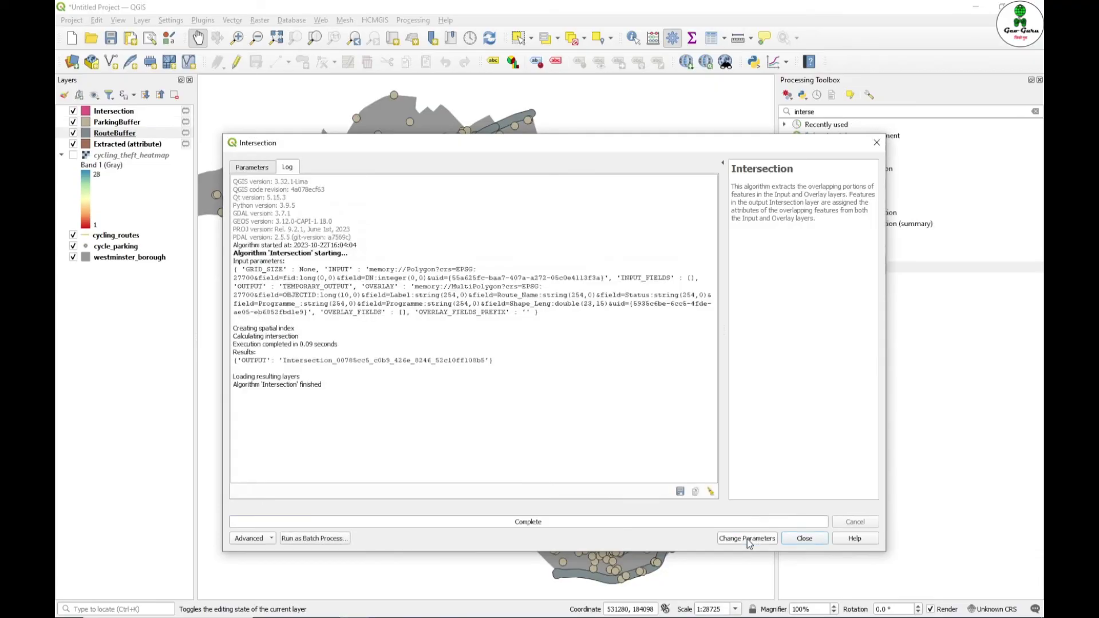
Hide ParkingBuffer, RouteBuffer, Extracted (attribute), cycling_routes and cycle_parking layers
{"action": "left_click", "coordinate": [802, 538]}
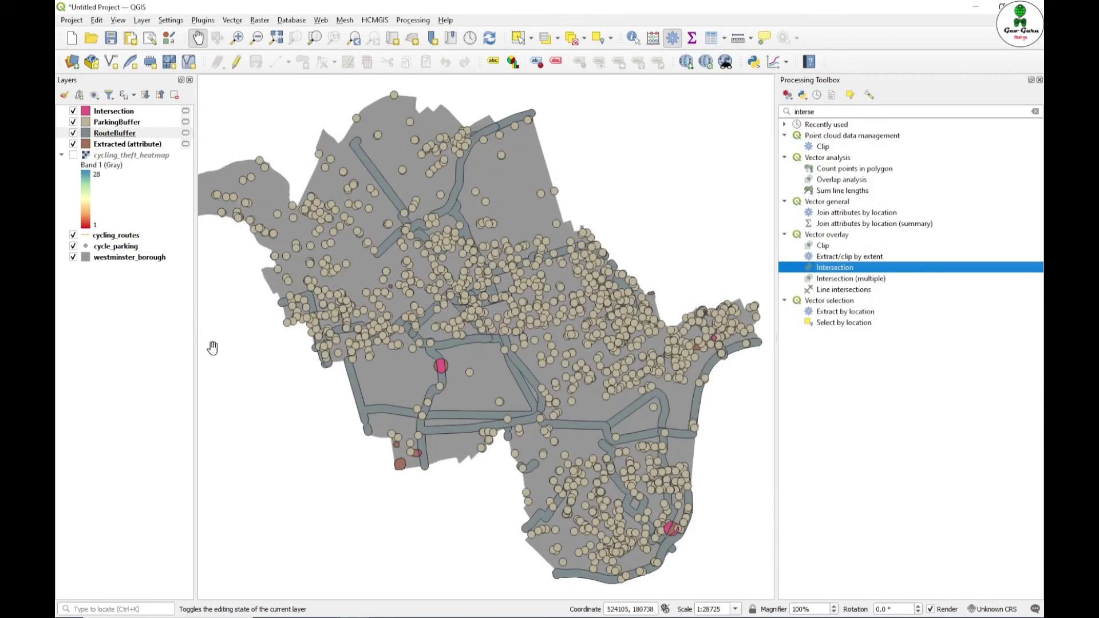
{"action": "left_click", "coordinate": [73, 122]}
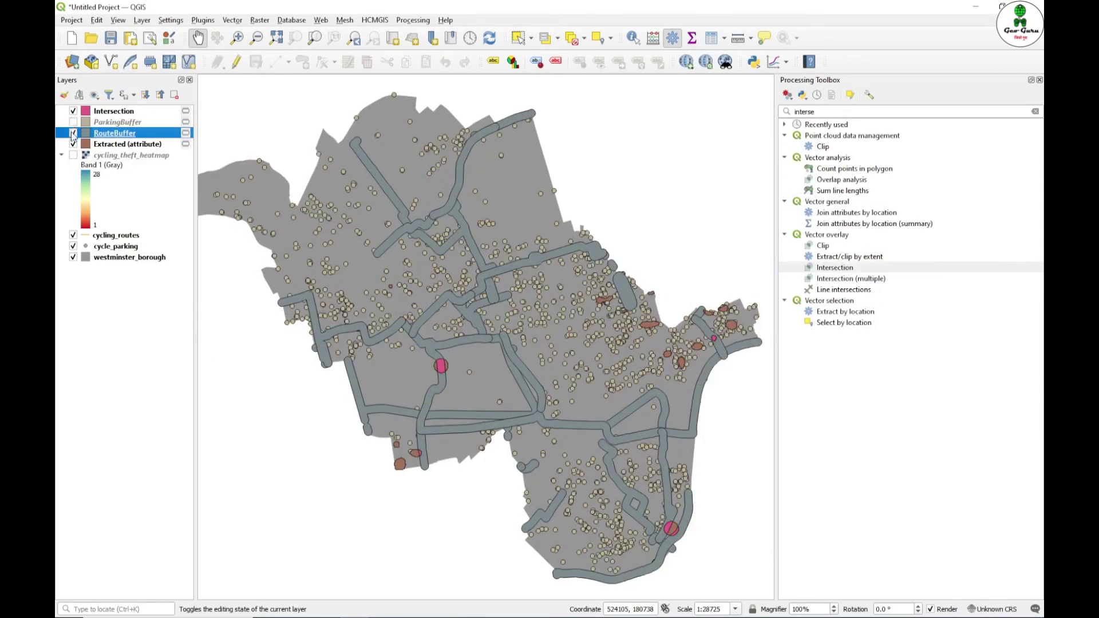
{"action": "left_click", "coordinate": [73, 133]}
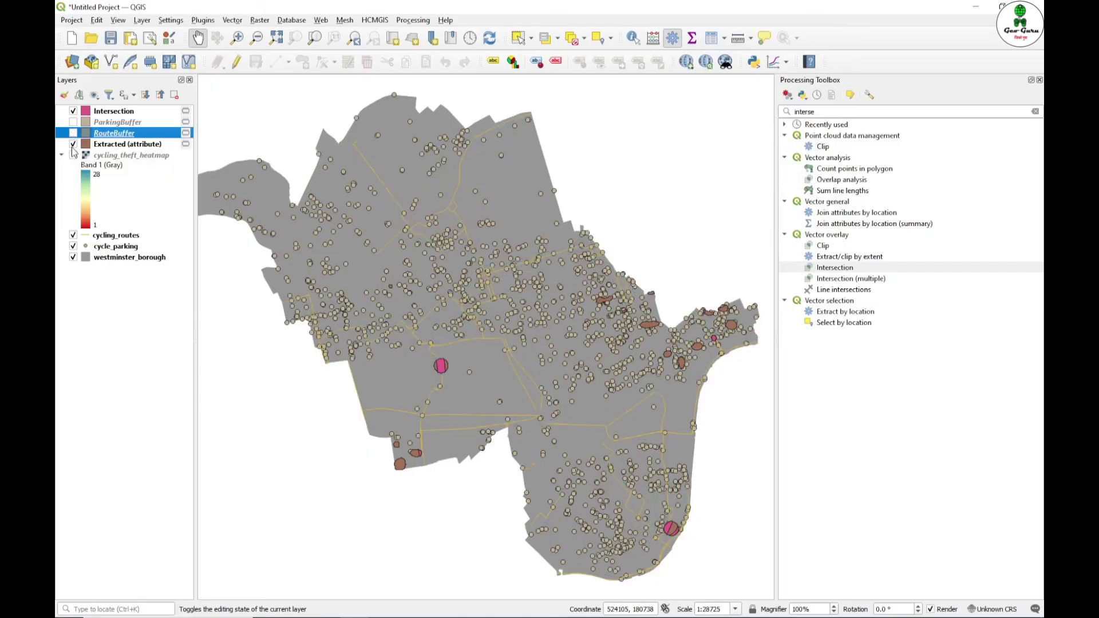
{"action": "left_click", "coordinate": [73, 144]}
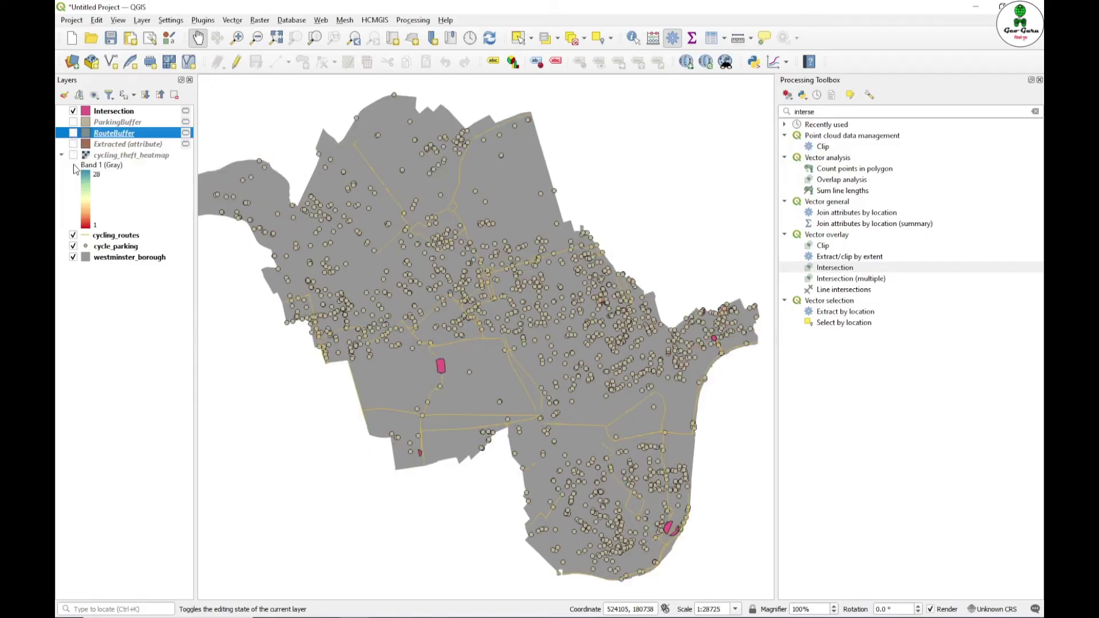
{"action": "left_click", "coordinate": [73, 235]}
{"action": "left_click", "coordinate": [73, 246]}
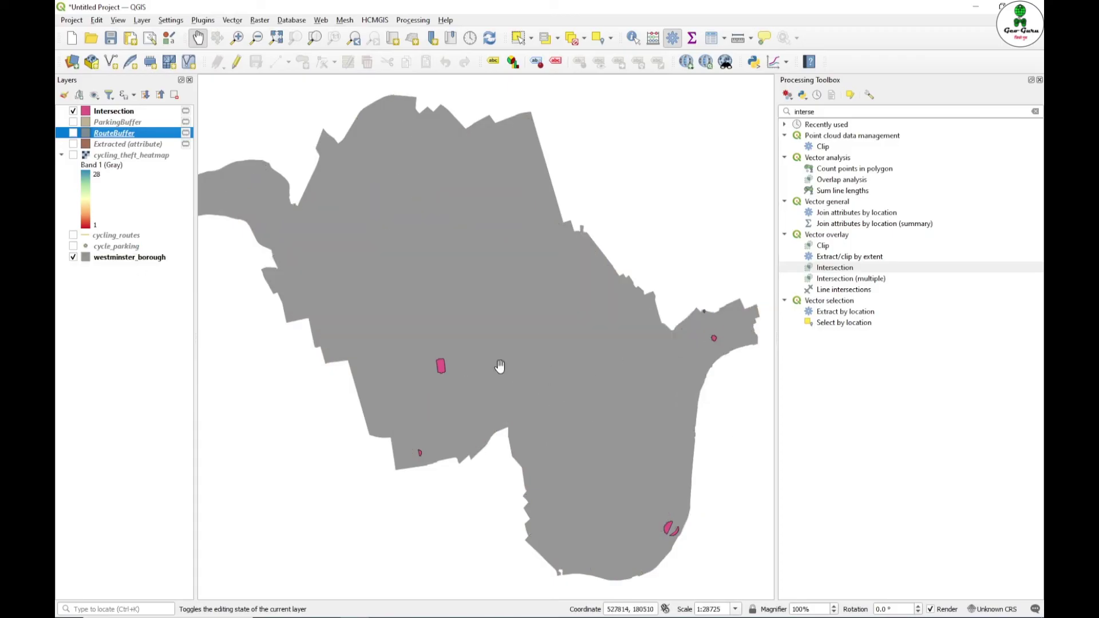
Briefly re-show Extracted and RouteBuffer to compare, hide them again, and select Intersection
{"action": "left_click", "coordinate": [73, 144]}
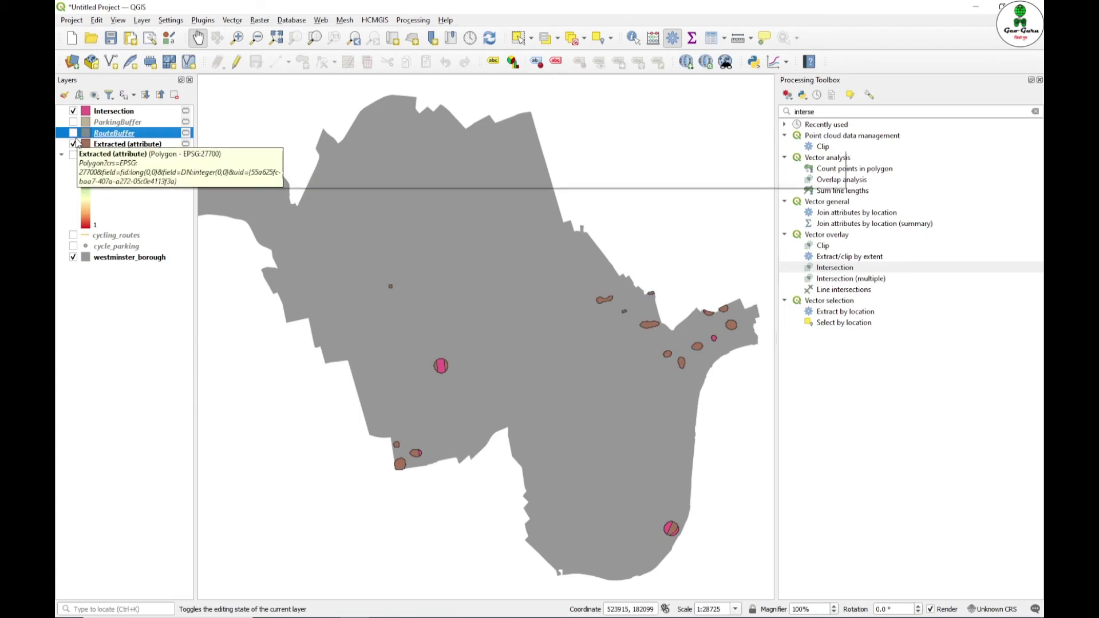
{"action": "left_click", "coordinate": [73, 133]}
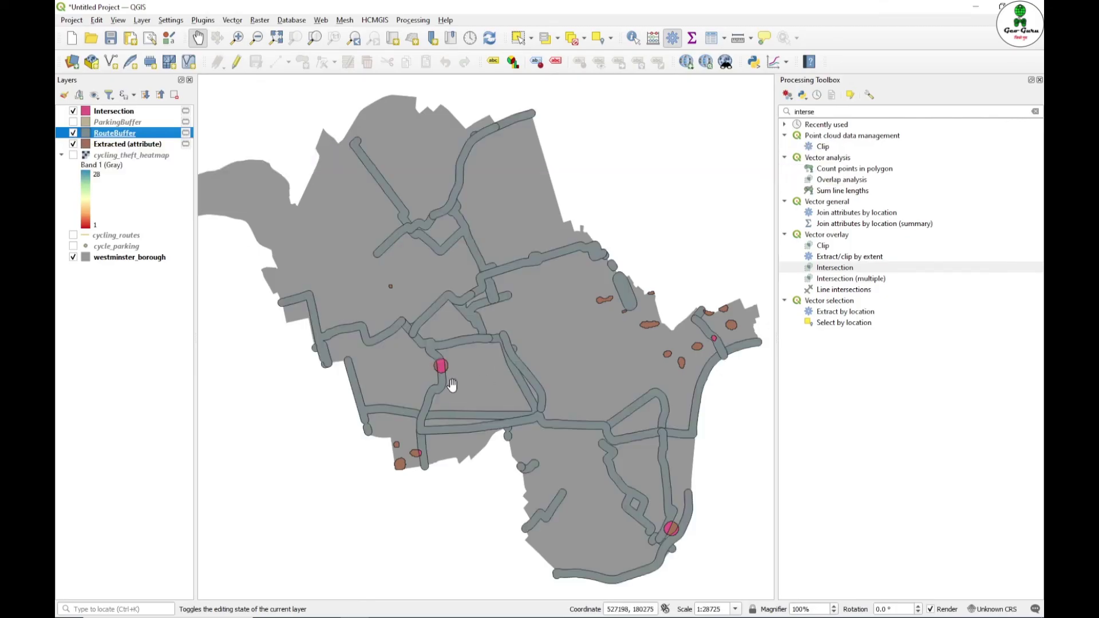
{"action": "left_click", "coordinate": [74, 133]}
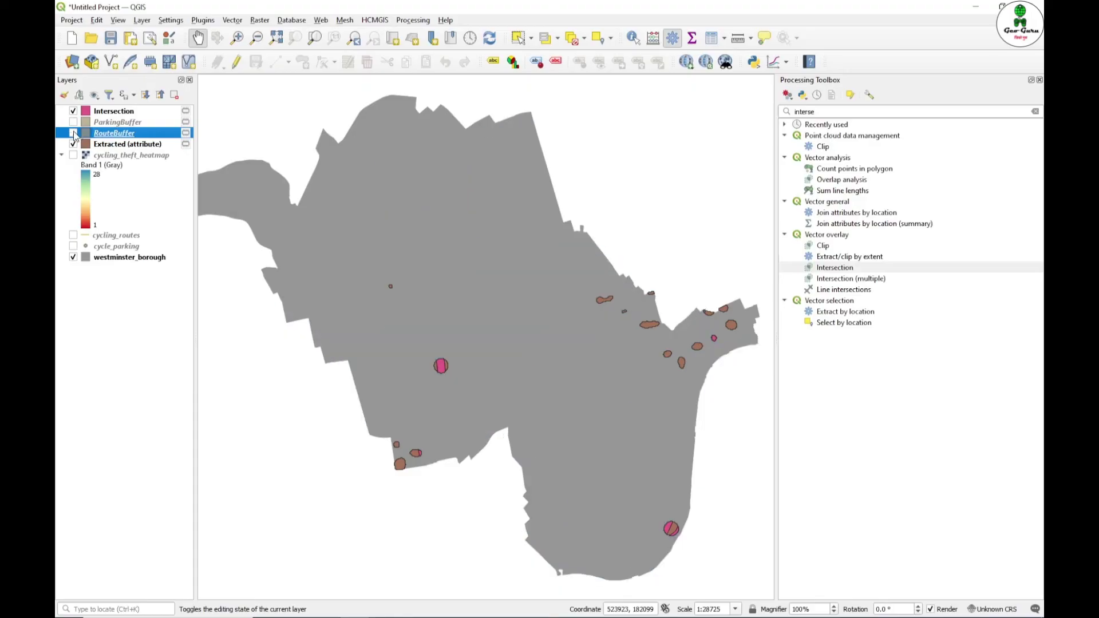
{"action": "left_click", "coordinate": [73, 144]}
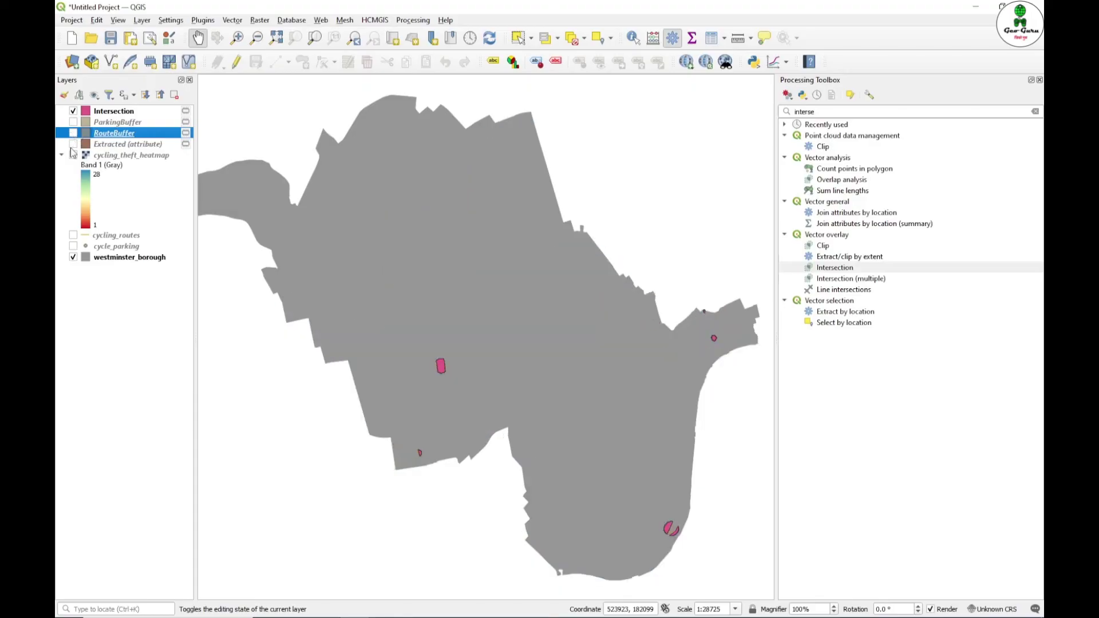
{"action": "left_click", "coordinate": [114, 110]}
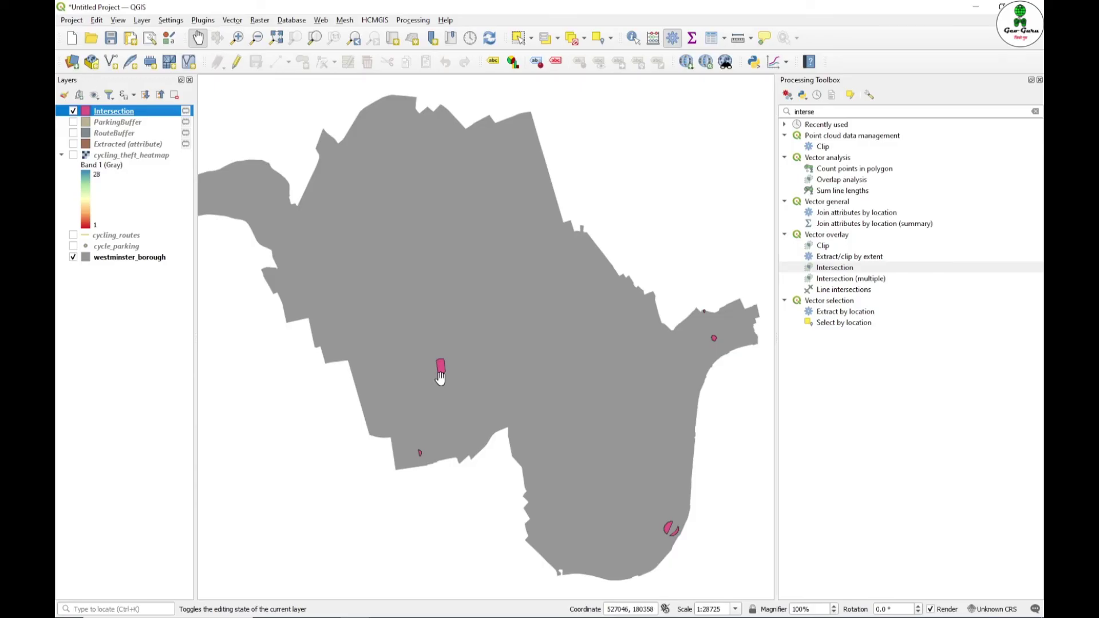
Turn on cycle_parking and ParkingBuffer and zoom in to check overlap with the pink hotspots
{"action": "left_click", "coordinate": [73, 247]}
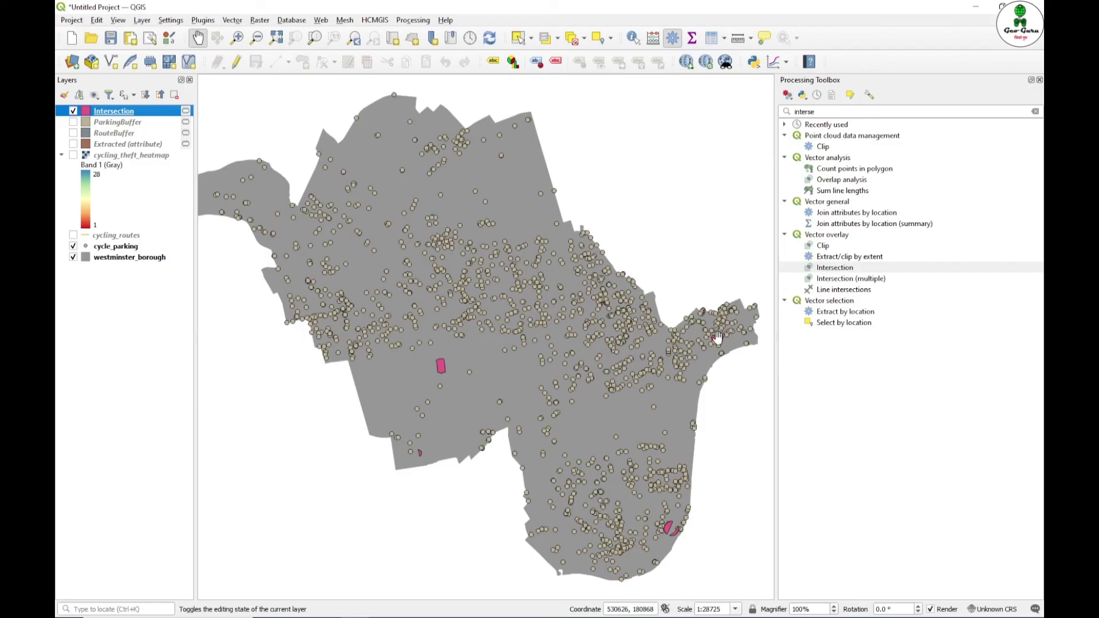
{"action": "scroll", "coordinate": [710, 344], "scroll_direction": "up", "scroll_amount": 2}
{"action": "scroll", "coordinate": [722, 322], "scroll_direction": "up", "scroll_amount": 1}
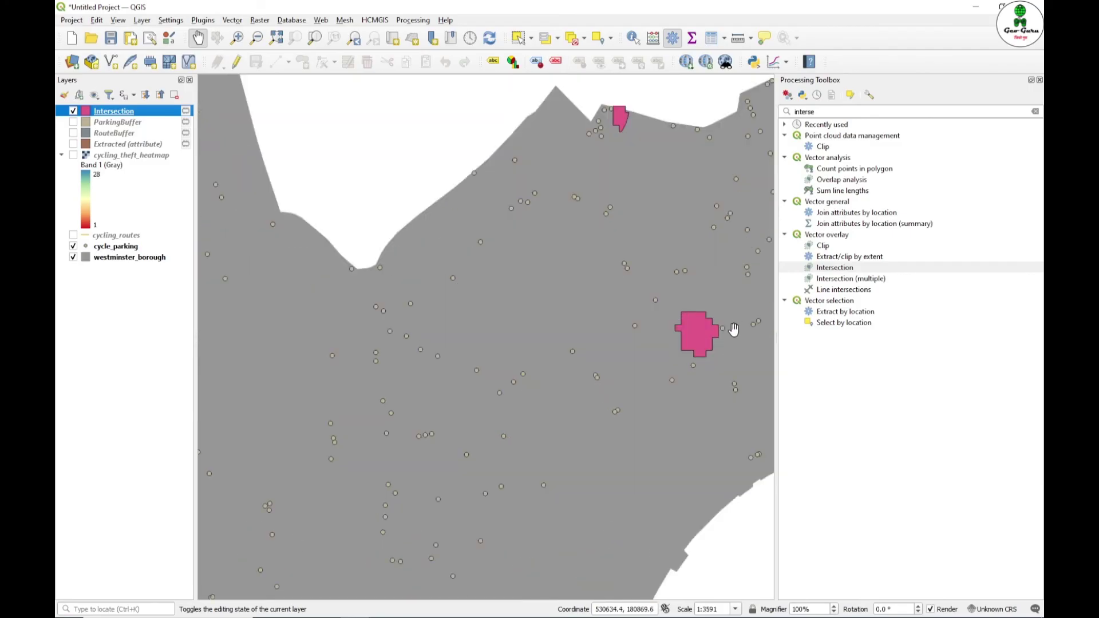
{"action": "left_click", "coordinate": [73, 123]}
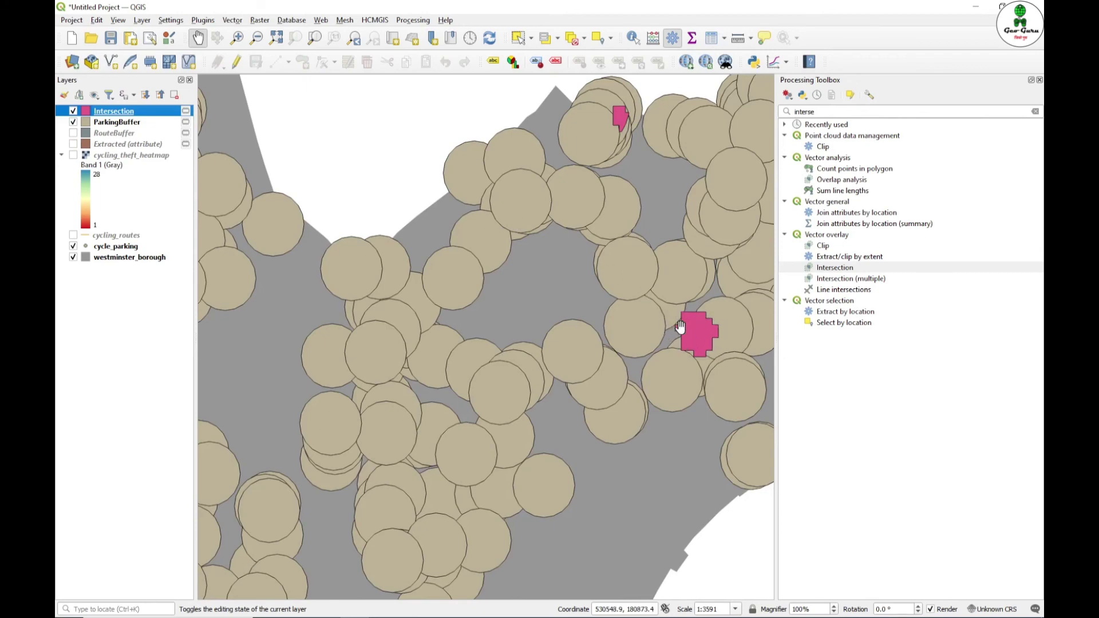
{"action": "scroll", "coordinate": [688, 374], "scroll_direction": "down", "scroll_amount": 2}
{"action": "scroll", "coordinate": [688, 374], "scroll_direction": "down", "scroll_amount": 1}
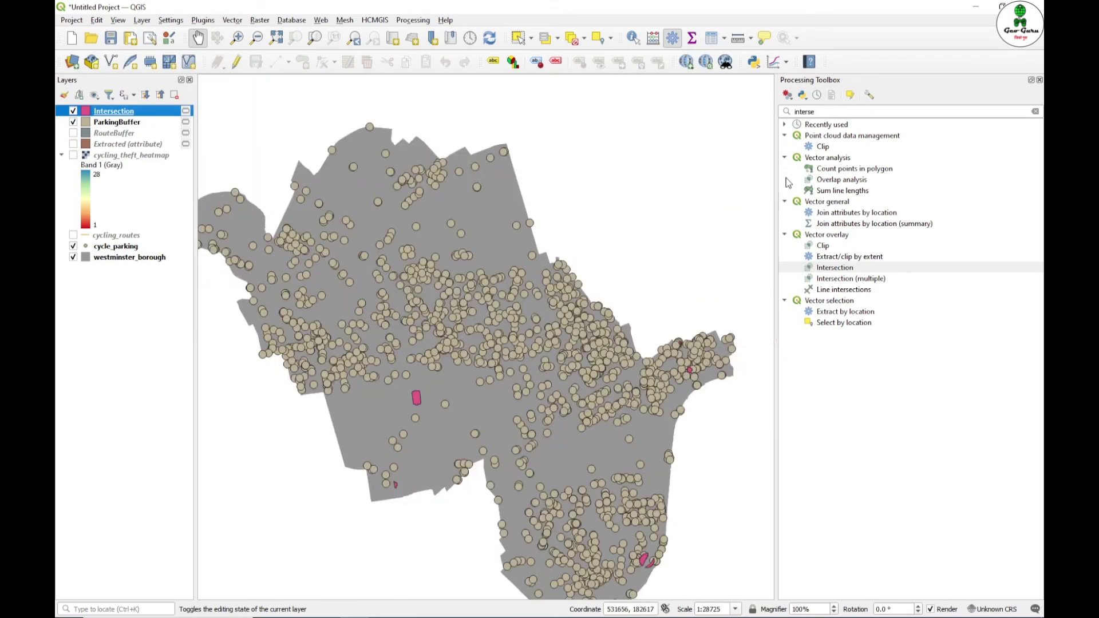
{"action": "double_click", "coordinate": [825, 109]}
Run Difference with Intersection as input and ParkingBuffer as the overlay layer
{"action": "type", "text": "diffr"}
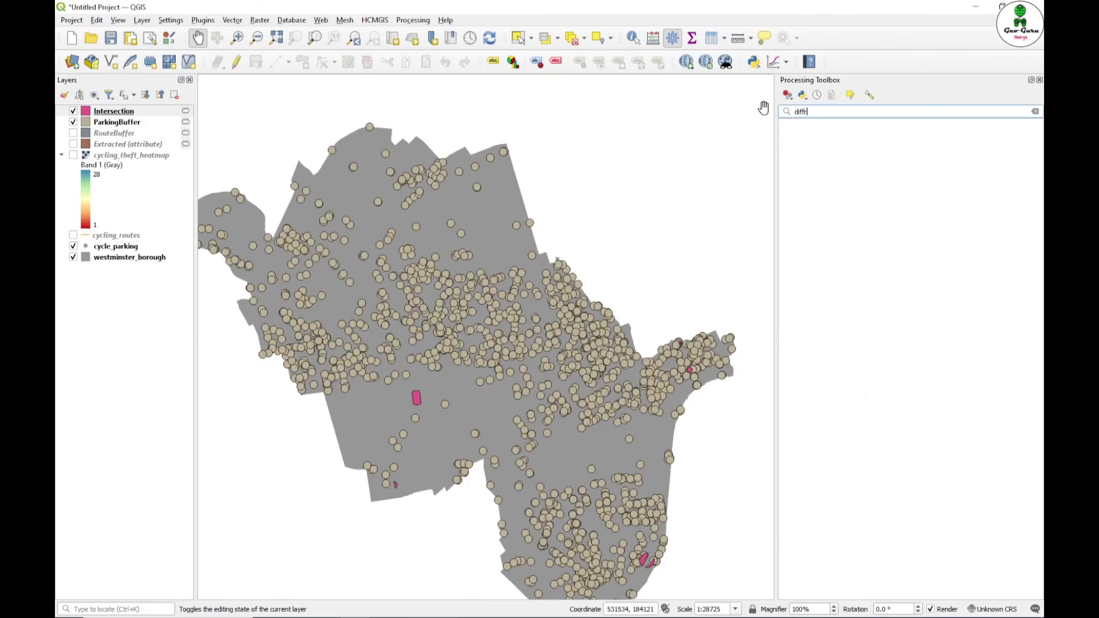
{"action": "key", "text": "BackSpace"}
{"action": "type", "text": "fer"}
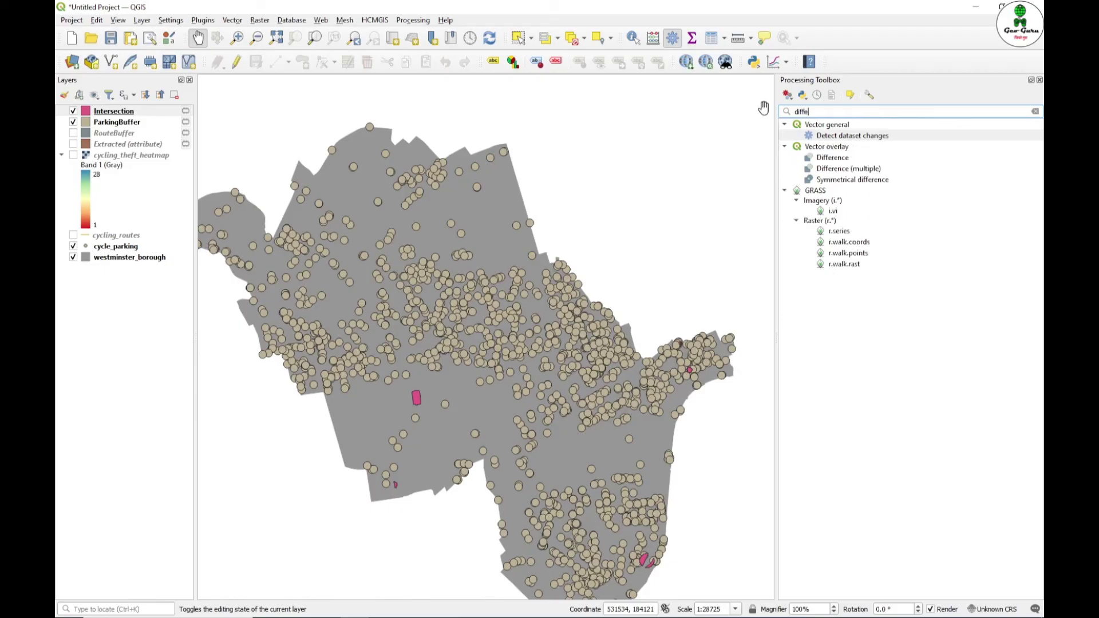
{"action": "left_click", "coordinate": [842, 160]}
{"action": "double_click", "coordinate": [841, 158]}
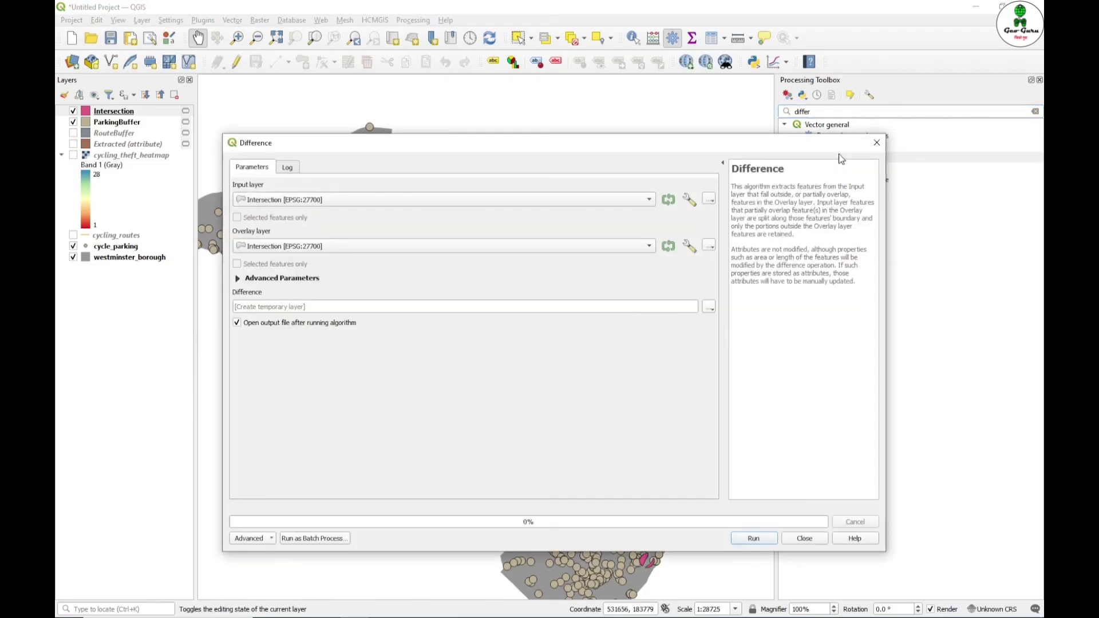
{"action": "left_click", "coordinate": [309, 201]}
{"action": "left_click", "coordinate": [307, 200]}
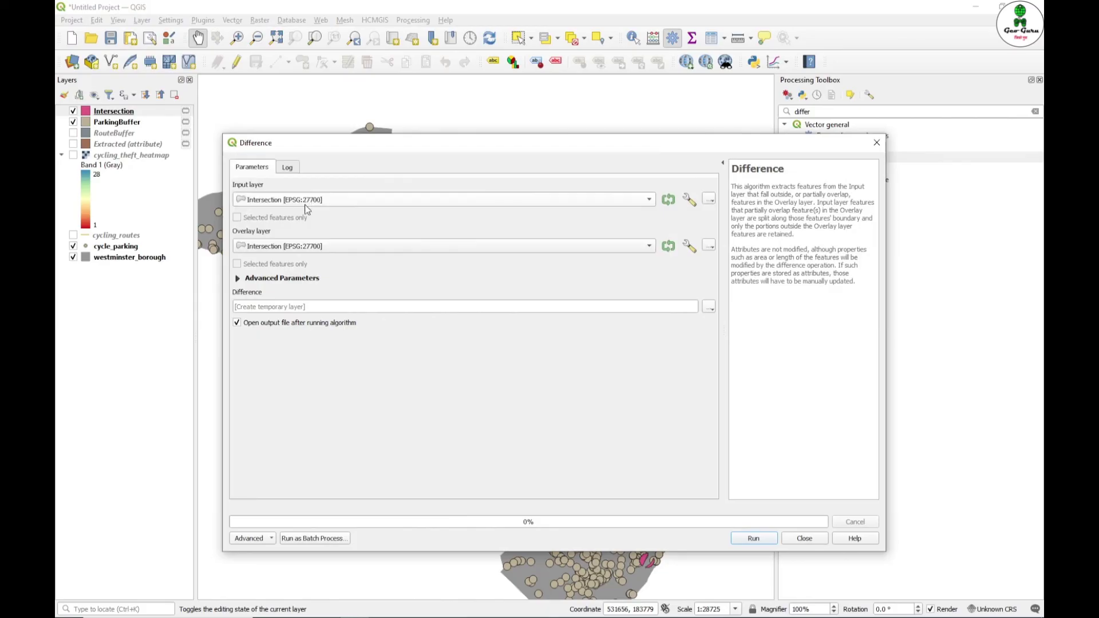
{"action": "left_click", "coordinate": [301, 251]}
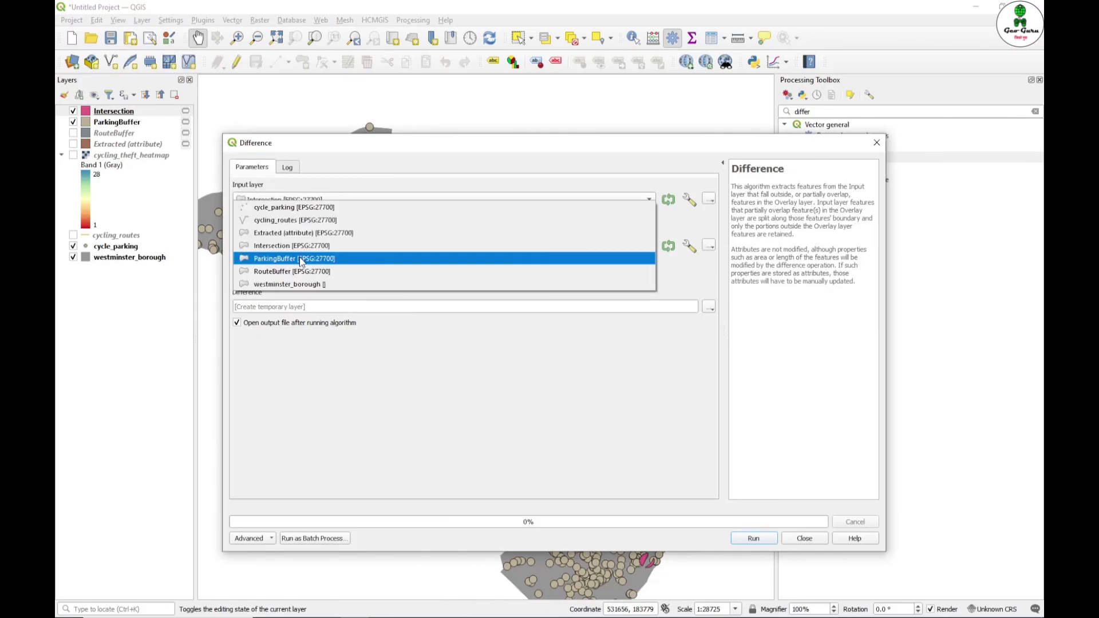
{"action": "left_click", "coordinate": [301, 260]}
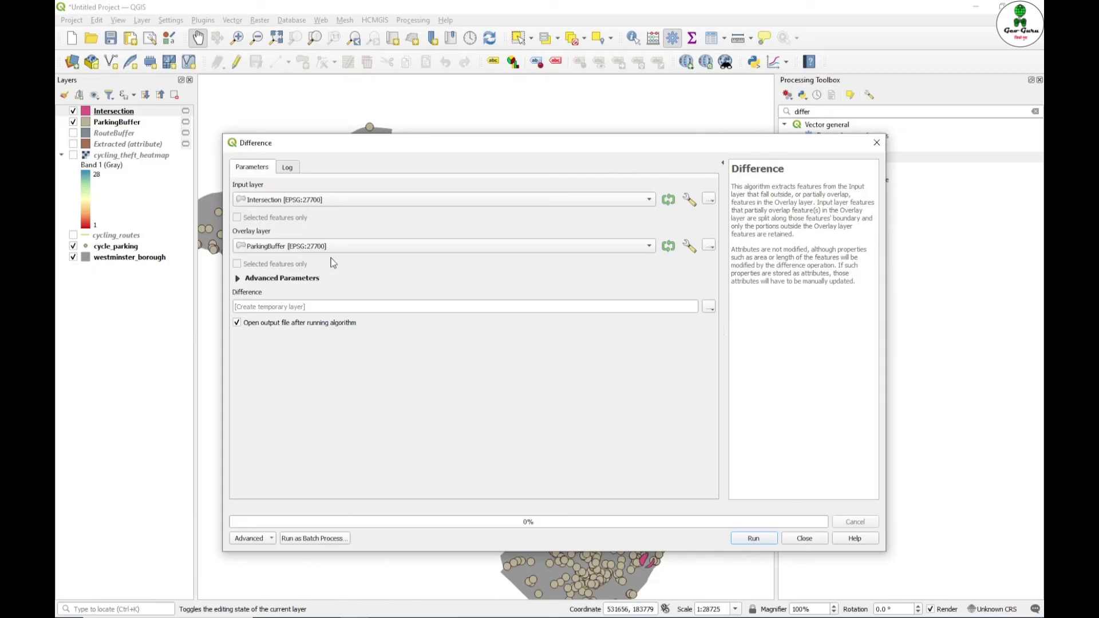
{"action": "left_click", "coordinate": [740, 540]}
Hide Intersection, ParkingBuffer and cycle_parking, then zoom and recentre on the purple Difference polygons
{"action": "left_click", "coordinate": [808, 540]}
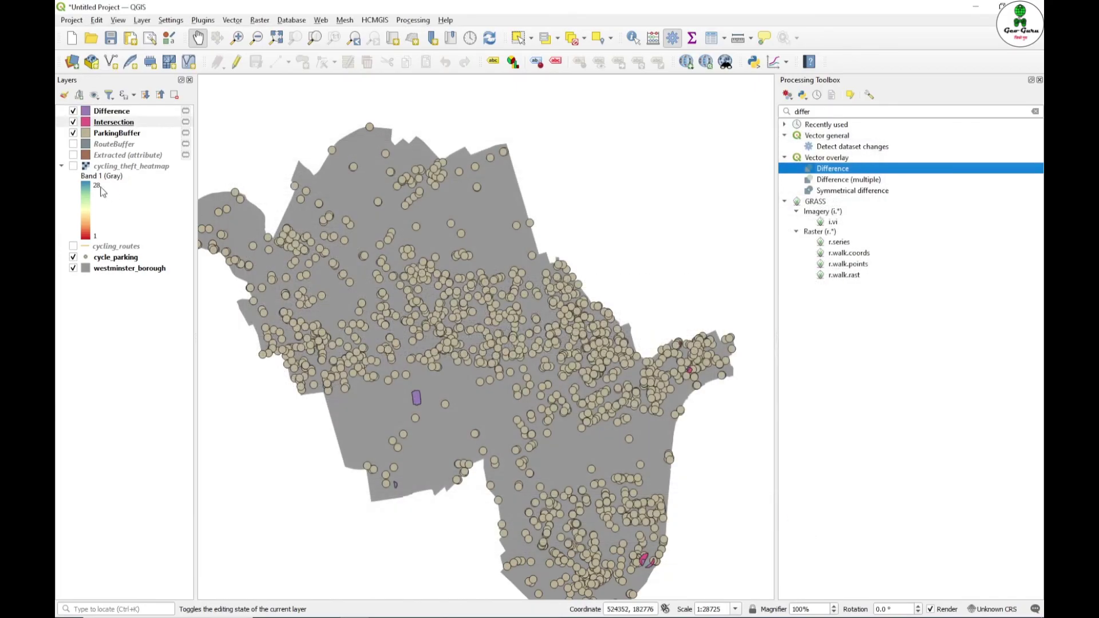
{"action": "left_click", "coordinate": [74, 122]}
{"action": "left_click", "coordinate": [73, 133]}
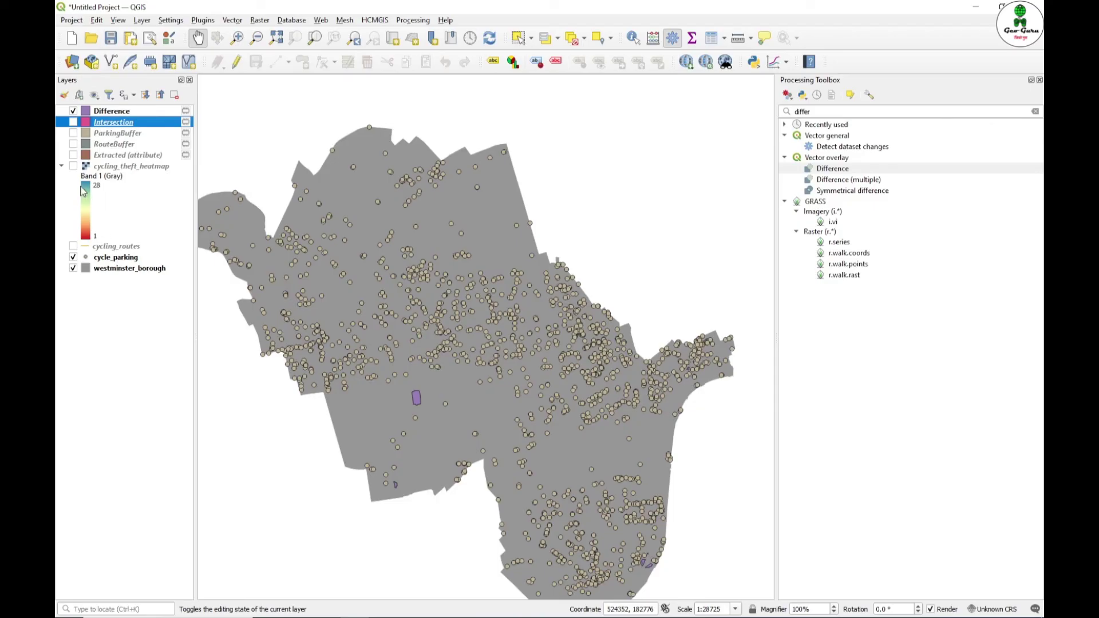
{"action": "left_click", "coordinate": [73, 258]}
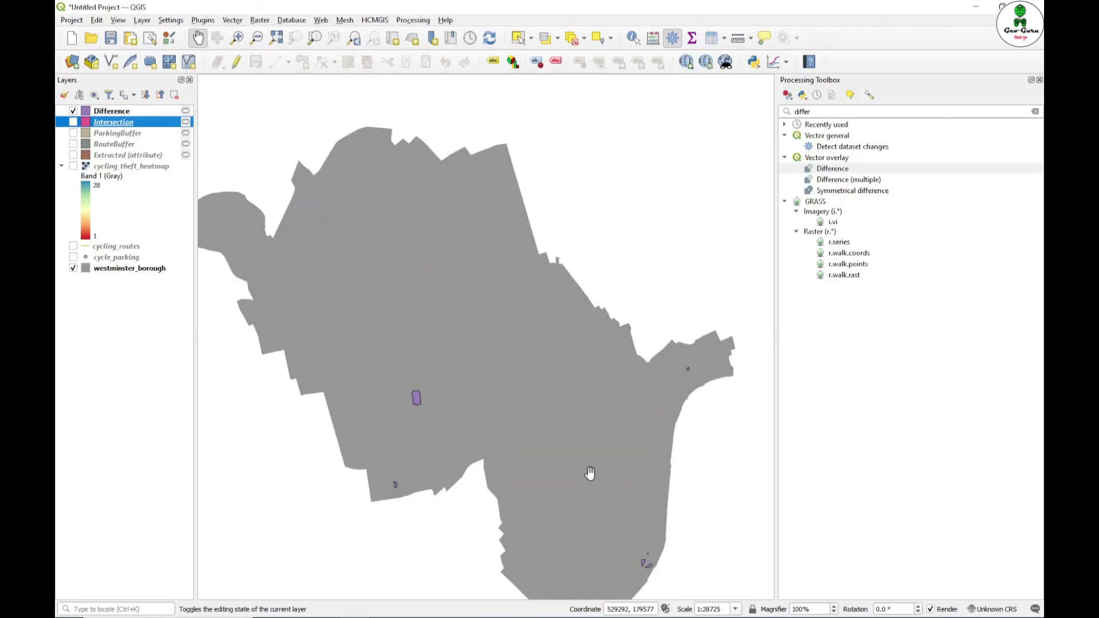
{"action": "scroll", "coordinate": [687, 459], "scroll_direction": "up", "scroll_amount": 1}
{"action": "scroll", "coordinate": [657, 484], "scroll_direction": "up", "scroll_amount": 1}
{"action": "scroll", "coordinate": [657, 485], "scroll_direction": "down", "scroll_amount": 2}
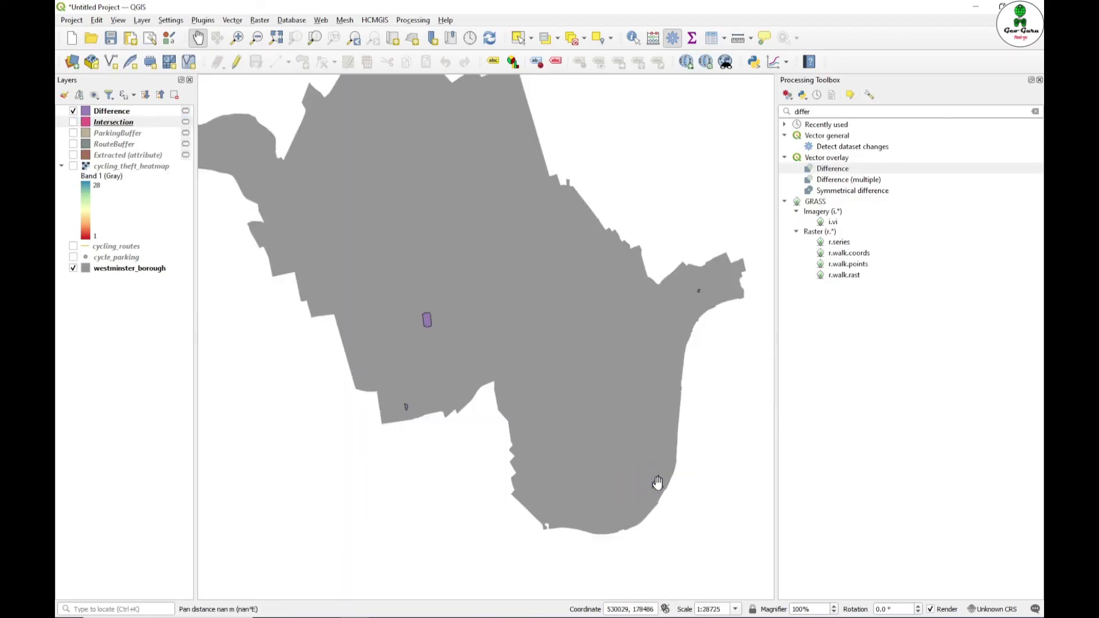
{"action": "scroll", "coordinate": [432, 327], "scroll_direction": "up", "scroll_amount": 1}
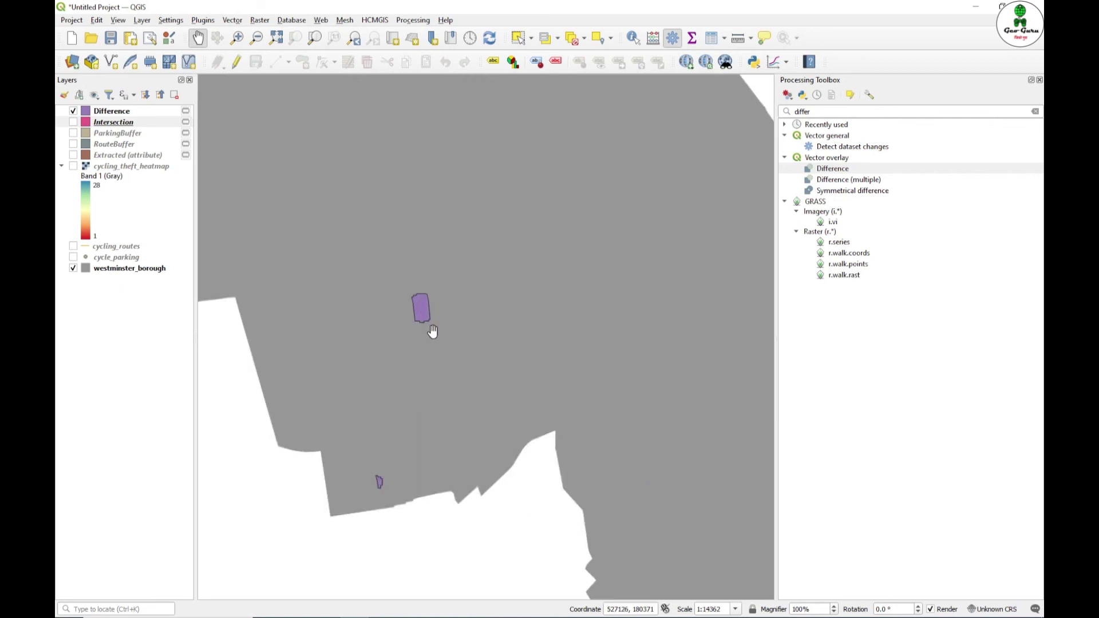
{"action": "scroll", "coordinate": [436, 363], "scroll_direction": "down", "scroll_amount": 1}
{"action": "scroll", "coordinate": [444, 371], "scroll_direction": "down", "scroll_amount": 1}
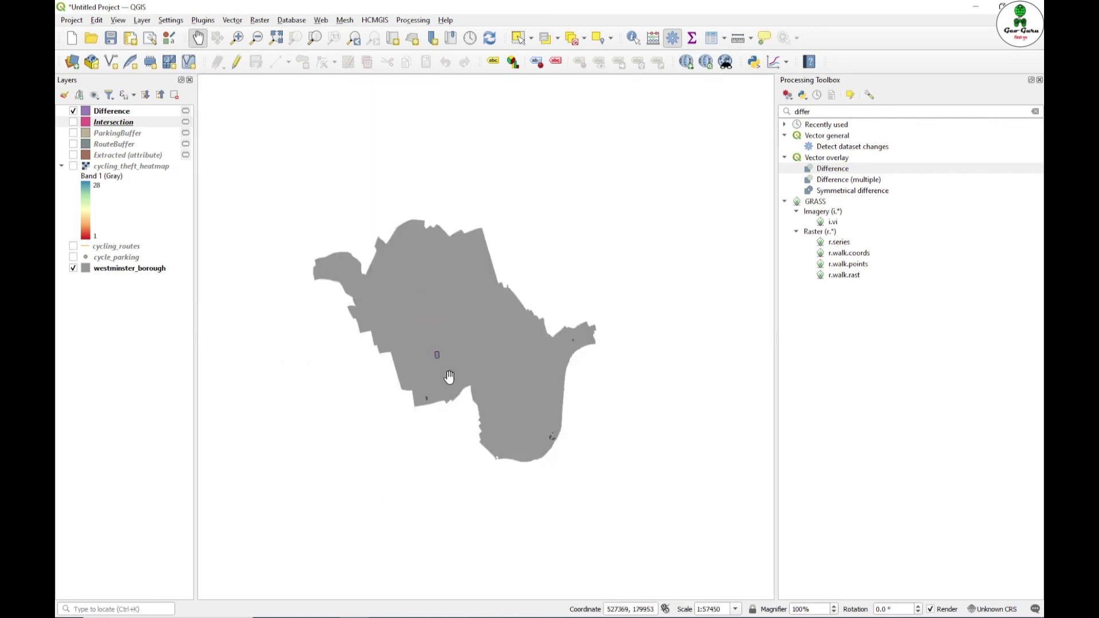
{"action": "scroll", "coordinate": [450, 375], "scroll_direction": "up", "scroll_amount": 1}
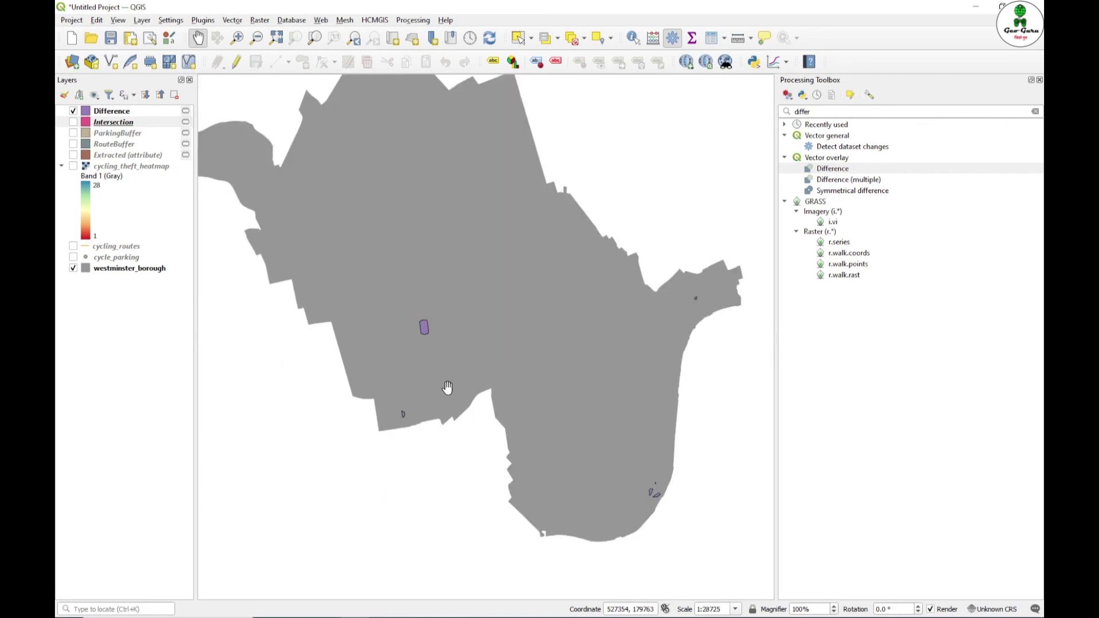
{"action": "left_click_drag", "start_coordinate": [584, 343], "coordinate": [600, 380]}
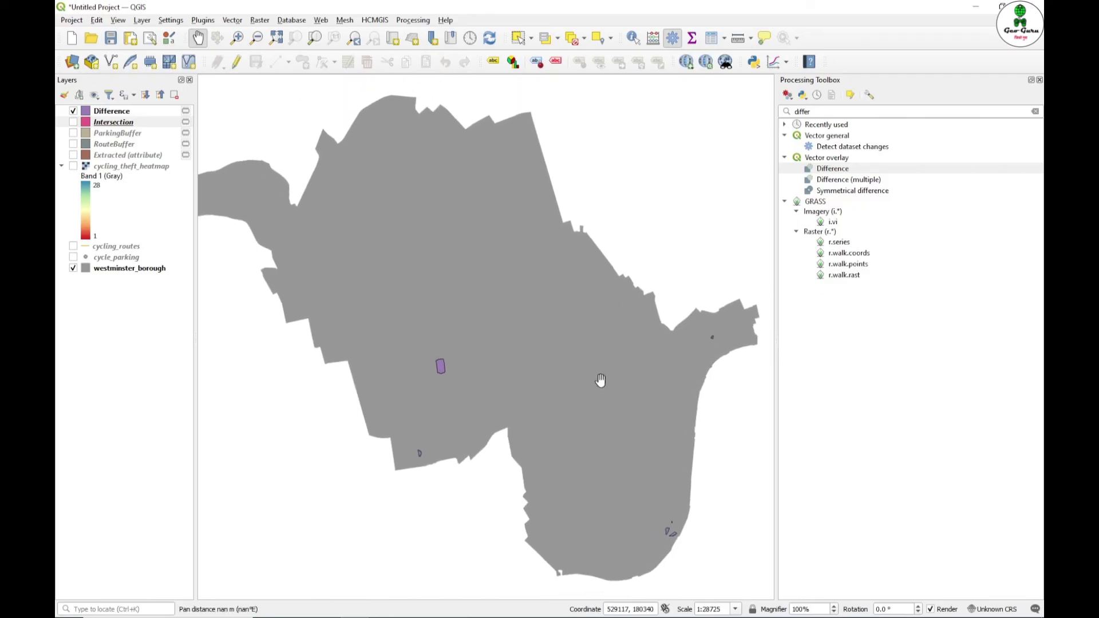